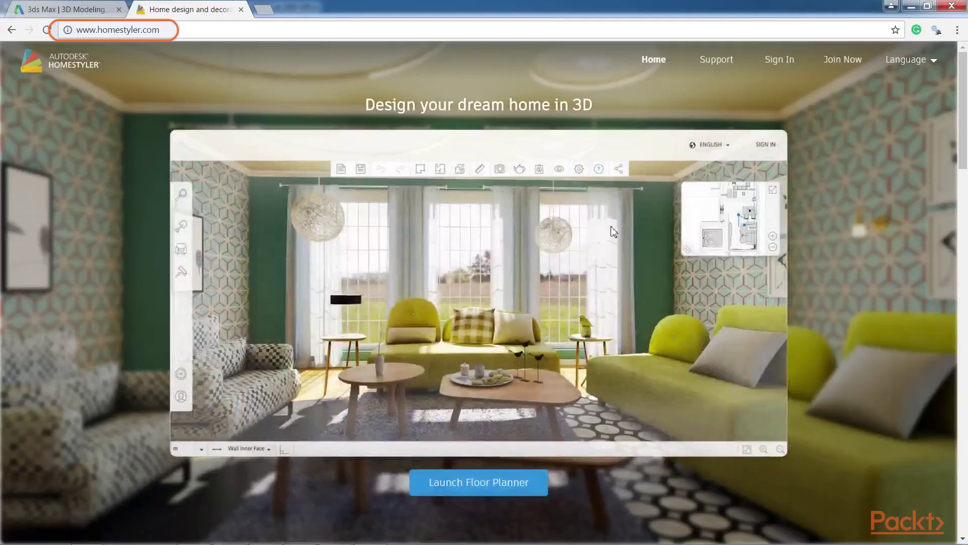
# Scroll through the Homestyler and SketchUp web pages in Chrome for reference.
pyautogui.scroll(-6, 619, 239)
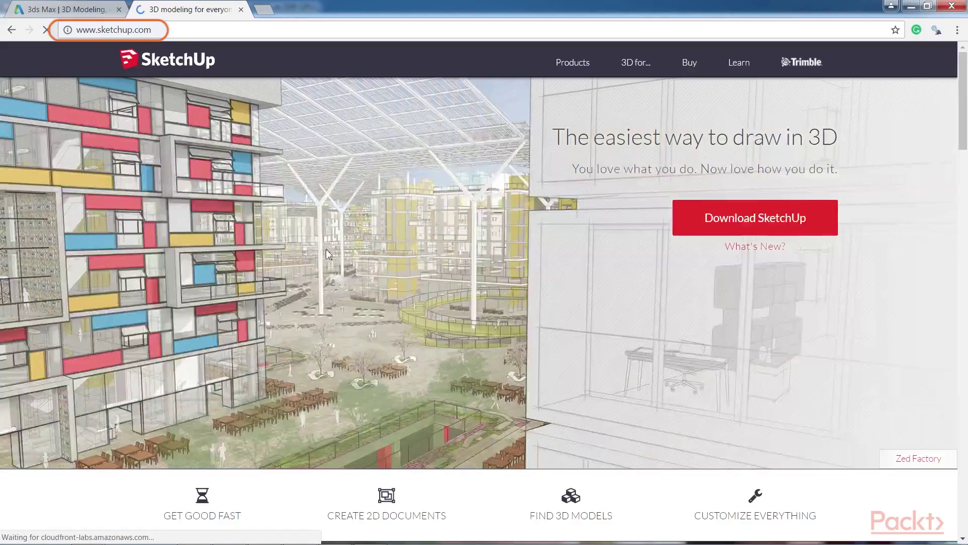
pyautogui.scroll(-5, 342, 267)
pyautogui.scroll(3, 341, 263)
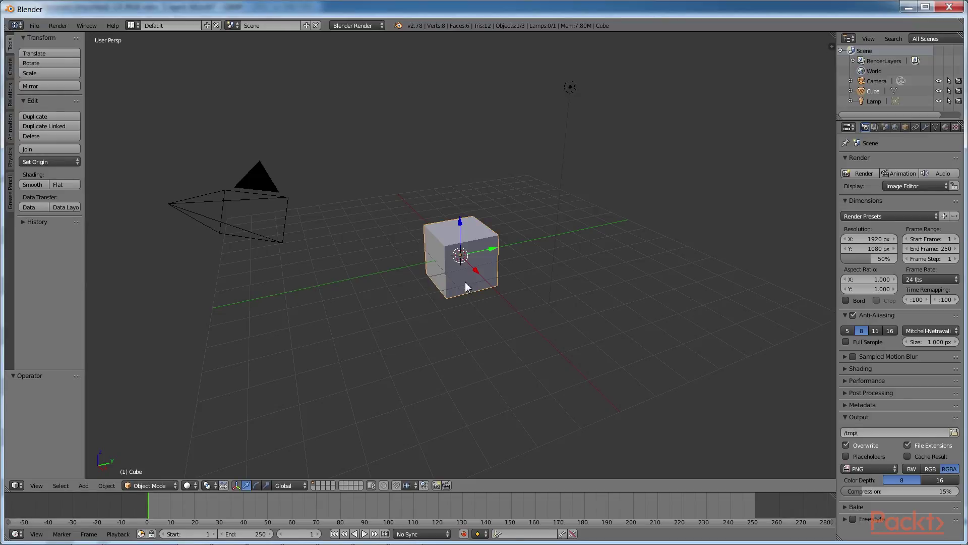
# Select all default objects and delete the cube, camera and lamp.
pyautogui.press('a')
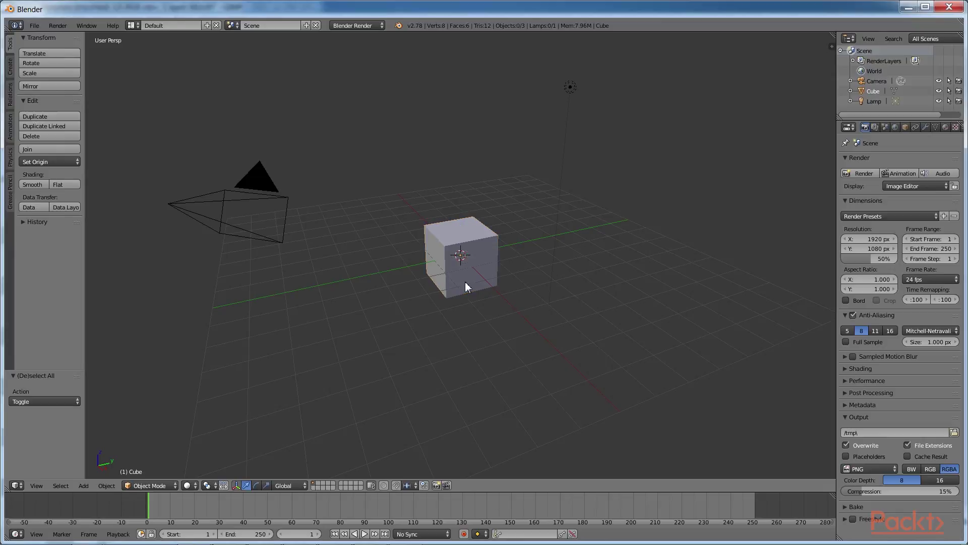
pyautogui.press('a')
pyautogui.press('x')
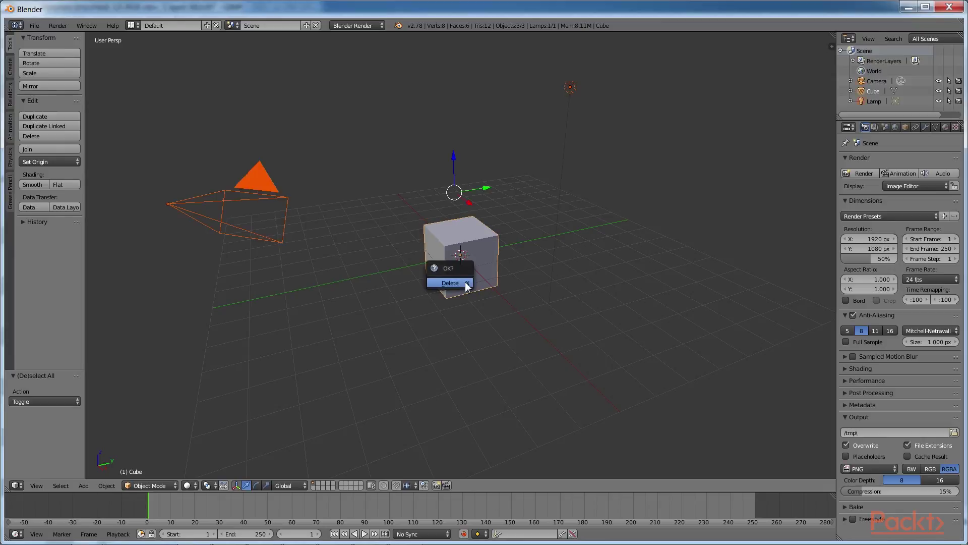
pyautogui.click(467, 286)
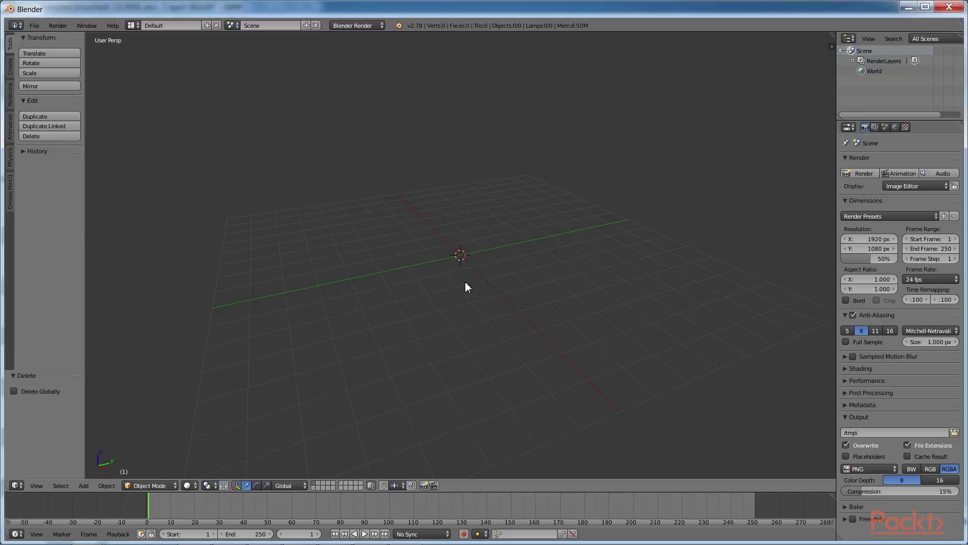
# Show the side properties panel and add an empty background image slot.
pyautogui.press('n')
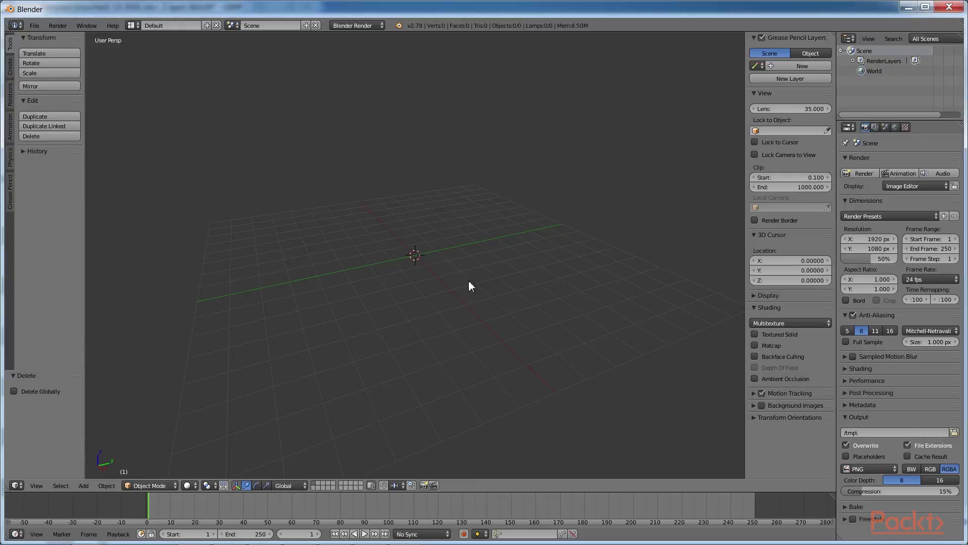
pyautogui.click(785, 405)
pyautogui.click(782, 418)
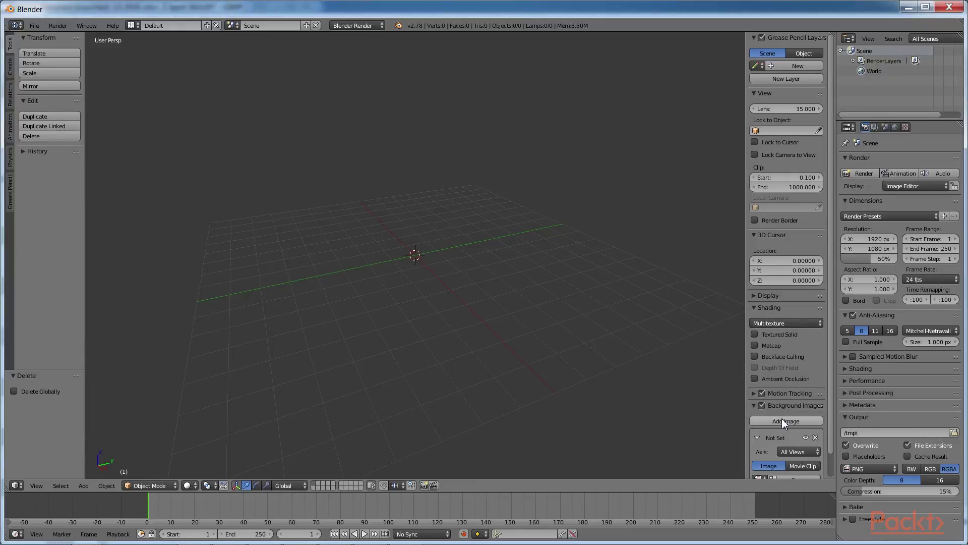
pyautogui.scroll(-1, 782, 419)
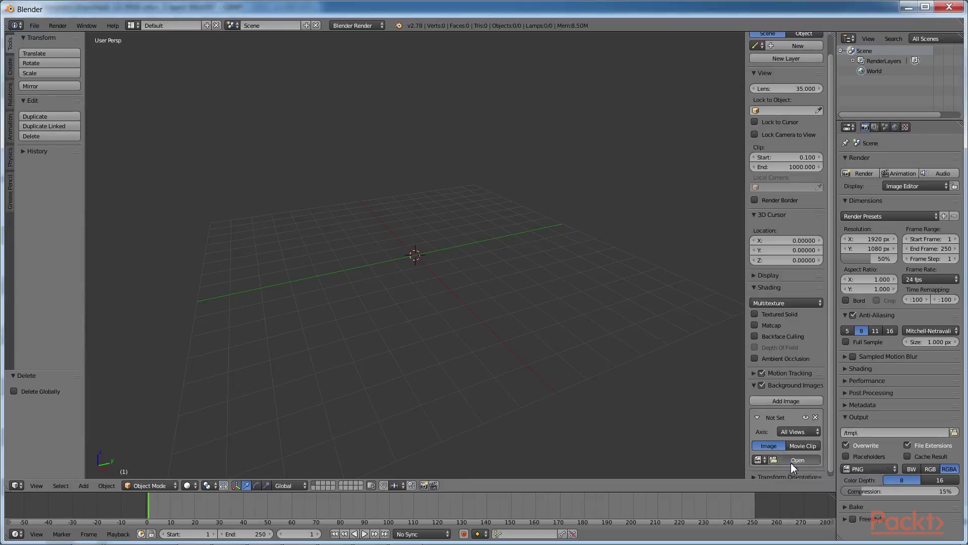
# Load gallery-floorplan.jpg from drive D as the viewport background image.
pyautogui.click(790, 462)
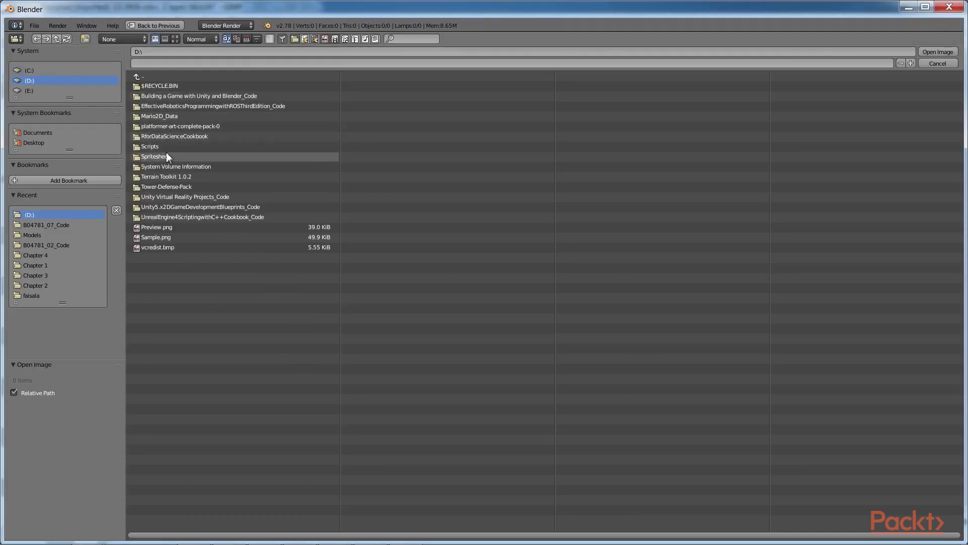
pyautogui.doubleClick(167, 197)
pyautogui.doubleClick(167, 86)
pyautogui.doubleClick(177, 138)
pyautogui.click(166, 86)
pyautogui.click(930, 53)
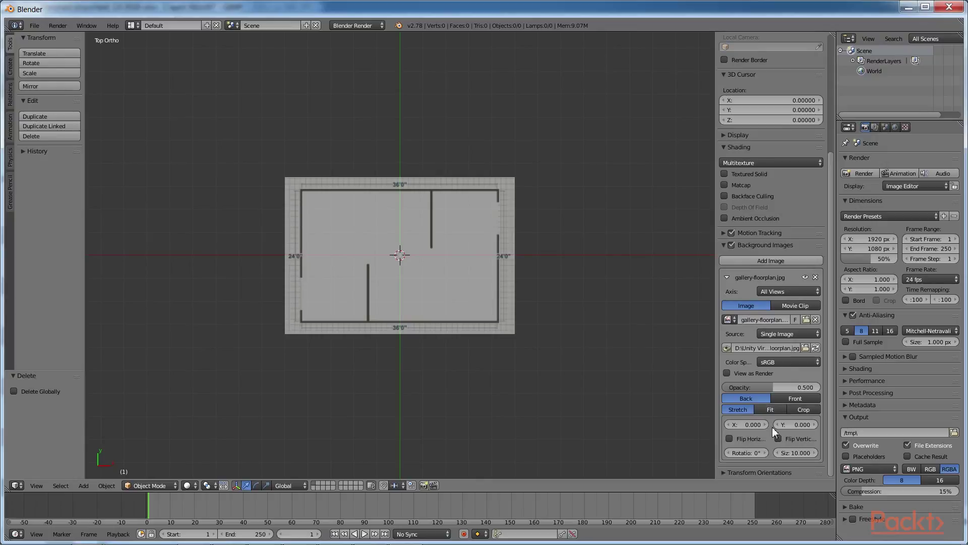
# Set the background image size to 6.25 and place the 3D cursor at the partition wall's top.
pyautogui.click(794, 452)
pyautogui.write('6.25')
pyautogui.press('Return')
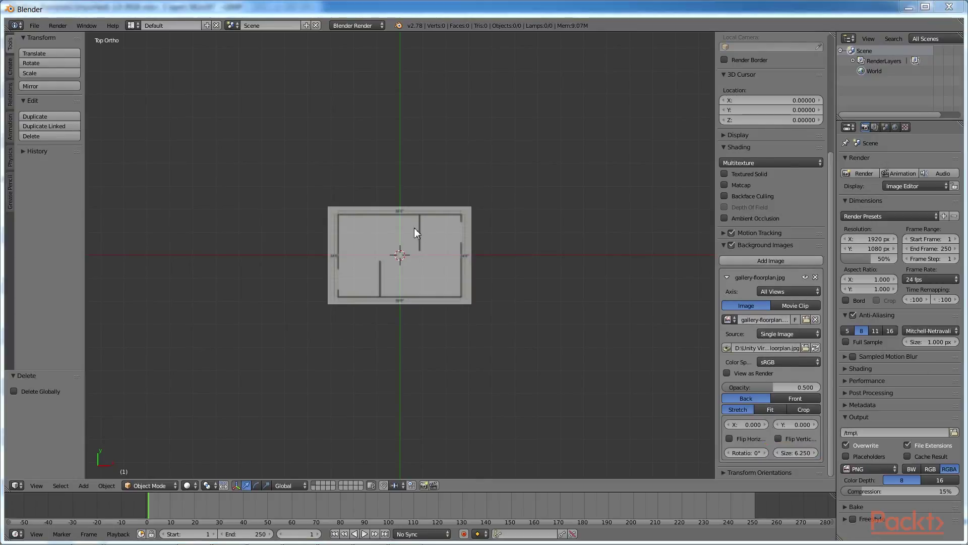
pyautogui.click(414, 228)
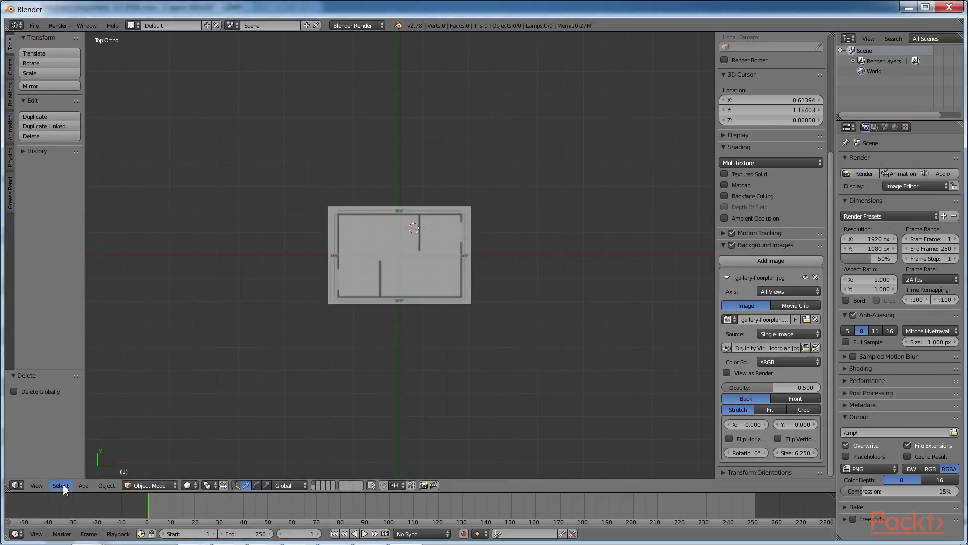
# Toggle the viewport to perspective and back to the Top Ortho view.
pyautogui.click(40, 486)
pyautogui.click(56, 432)
pyautogui.press('KP_5')
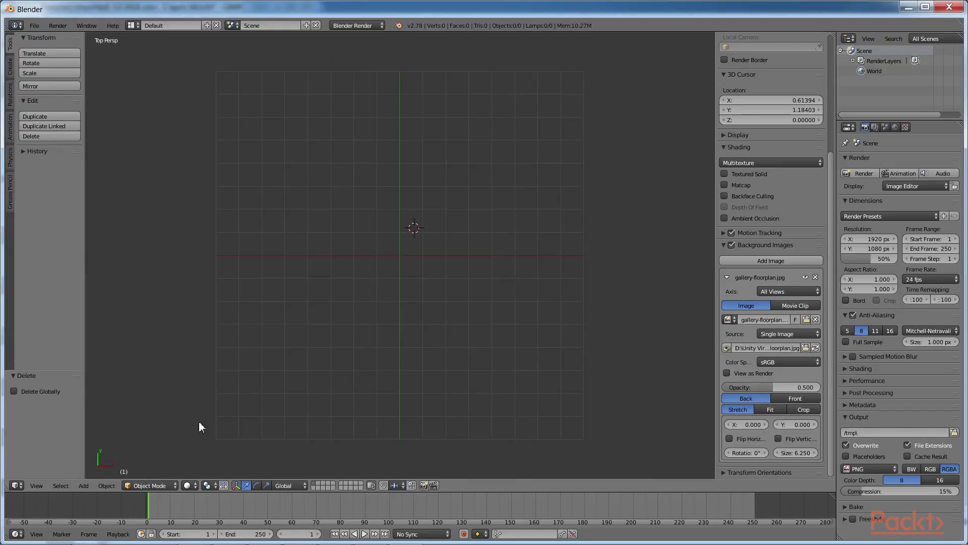
pyautogui.click(34, 485)
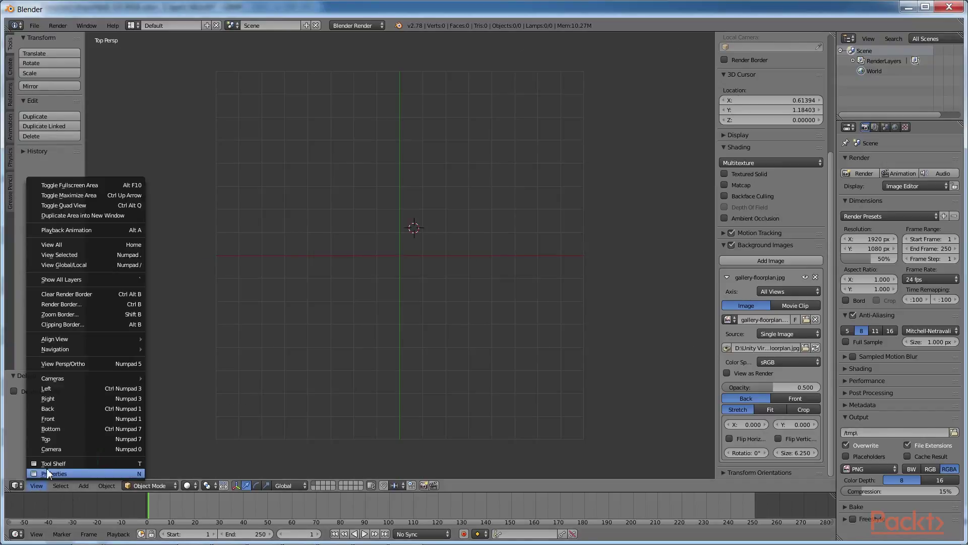
pyautogui.click(85, 363)
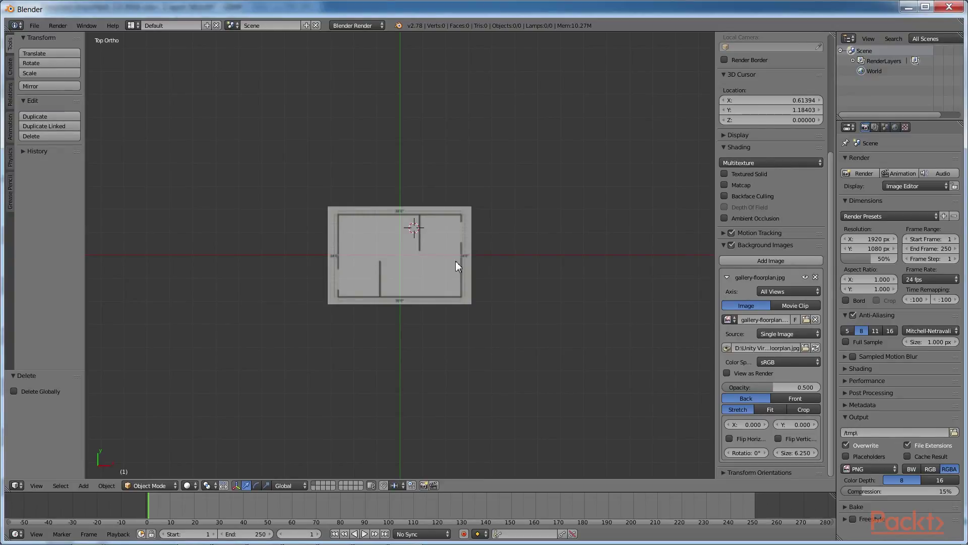
pyautogui.scroll(3, 456, 261)
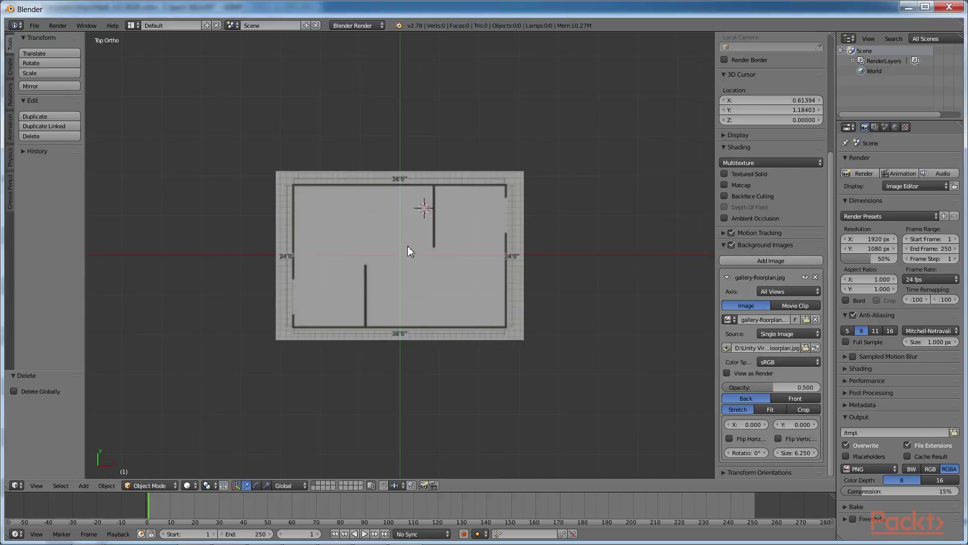
# Add a plane at the 3D cursor, enter Edit Mode and switch to wireframe shading.
pyautogui.hotkey('shift', 'a')
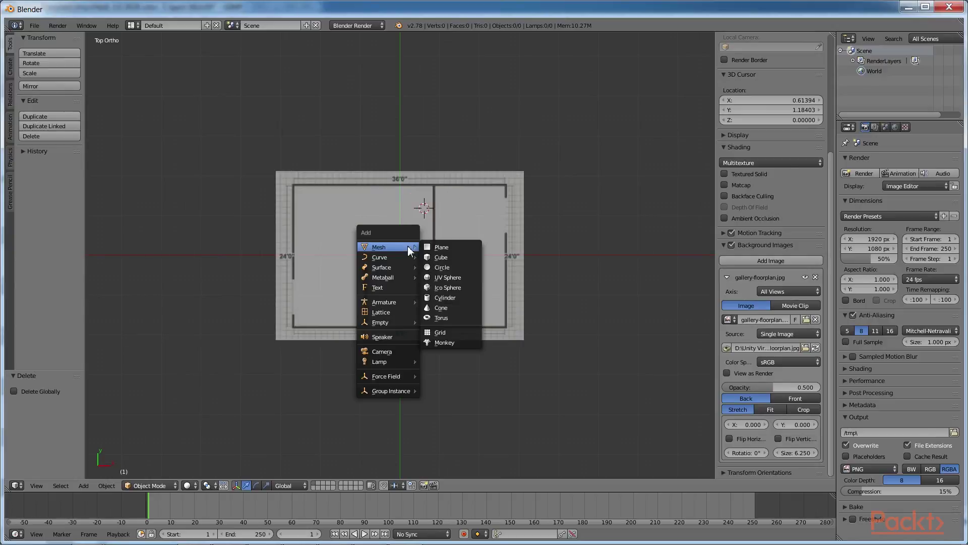
pyautogui.click(441, 248)
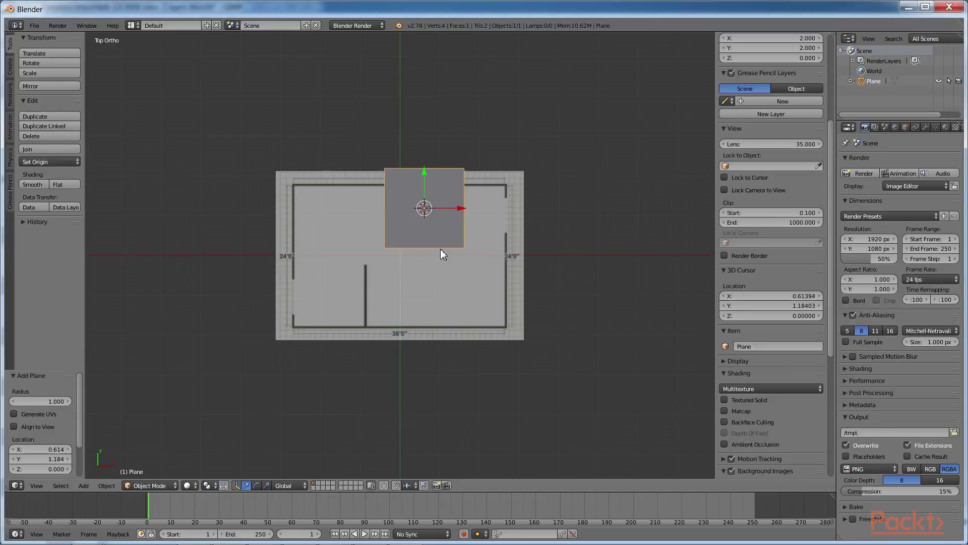
pyautogui.press('Tab')
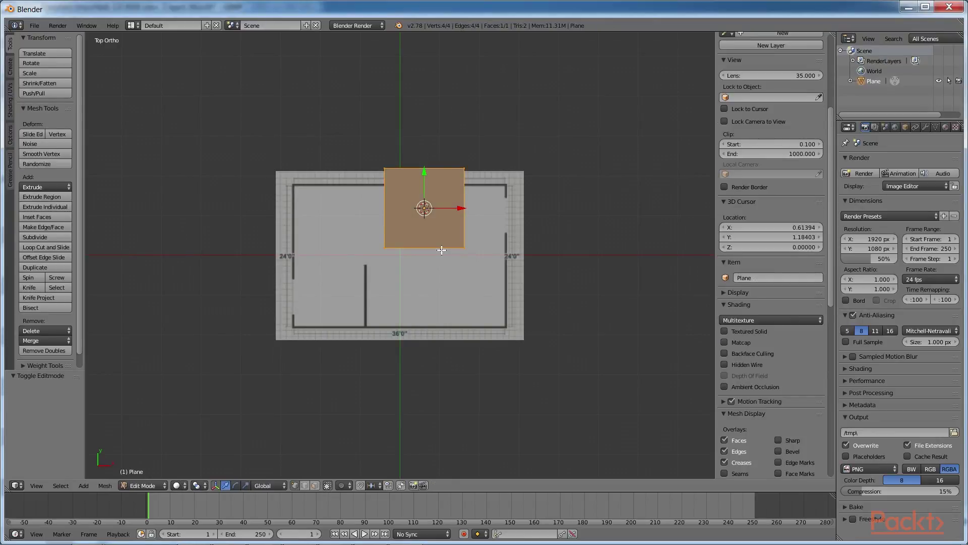
pyautogui.press('z')
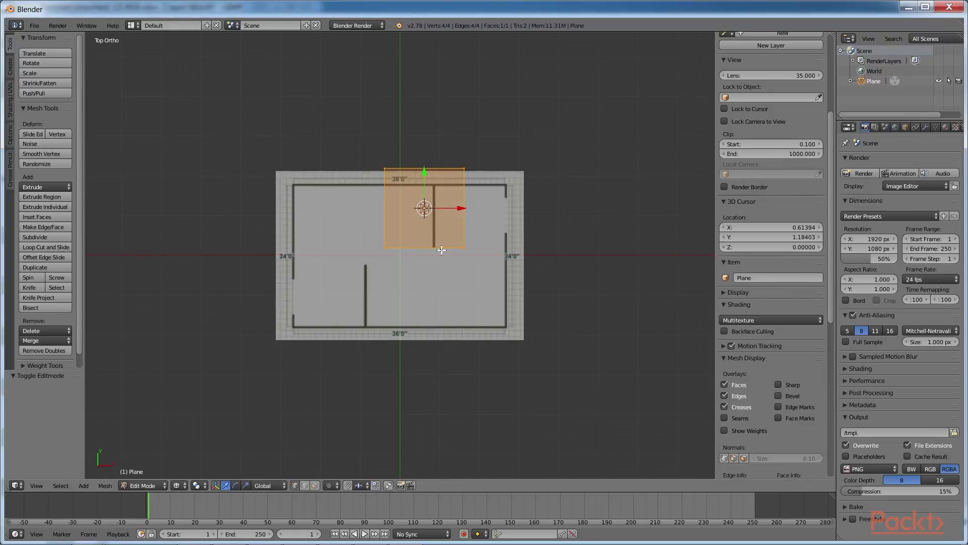
pyautogui.press('z')
pyautogui.press('z')
pyautogui.press('z')
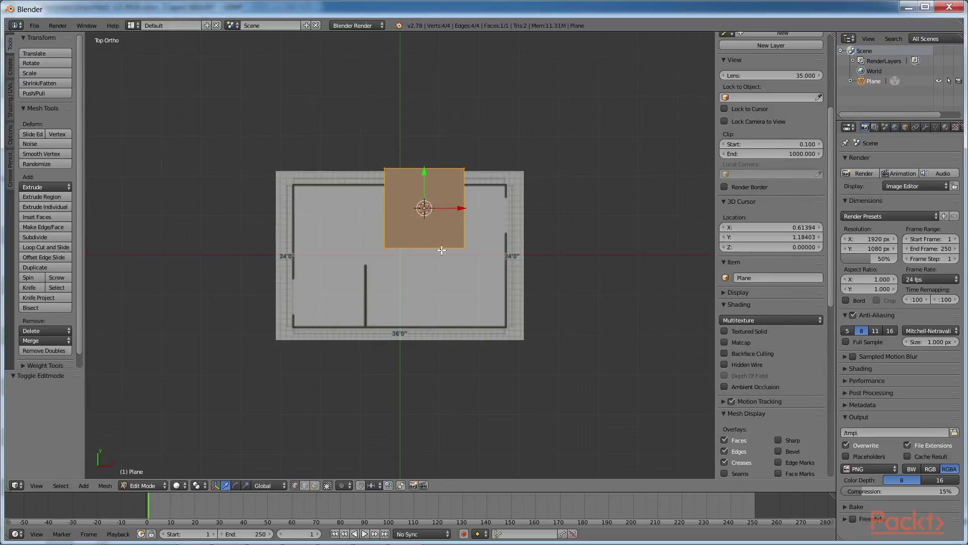
# Move the plane onto the plan's top-left outer wall corner and shrink it to a tiny square.
pyautogui.press('g')
pyautogui.press('g')
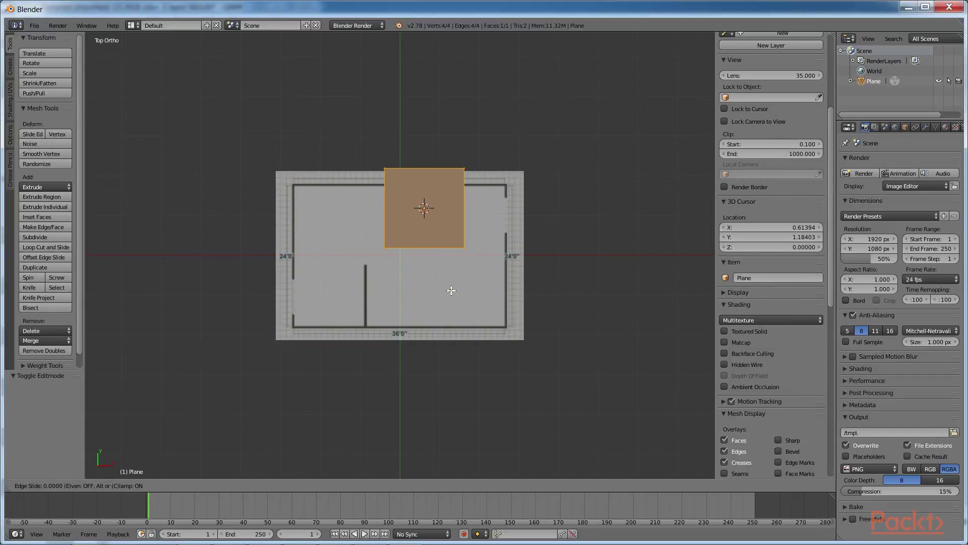
pyautogui.press('g')
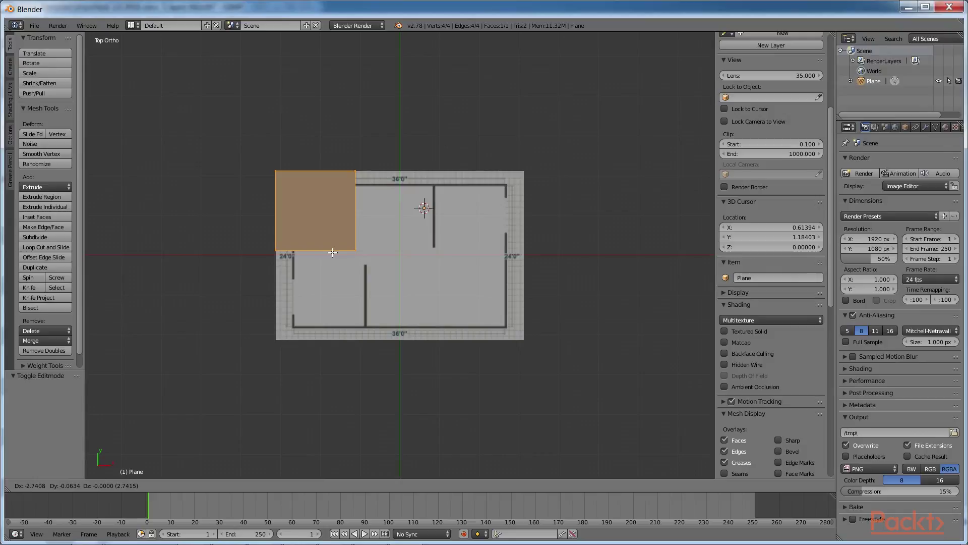
pyautogui.click(333, 253)
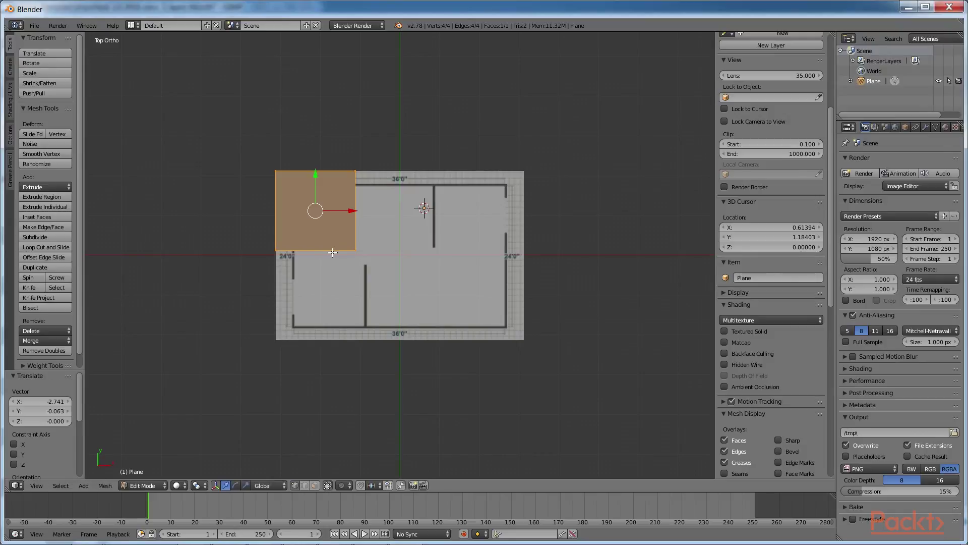
pyautogui.scroll(7, 458, 320)
pyautogui.press('s')
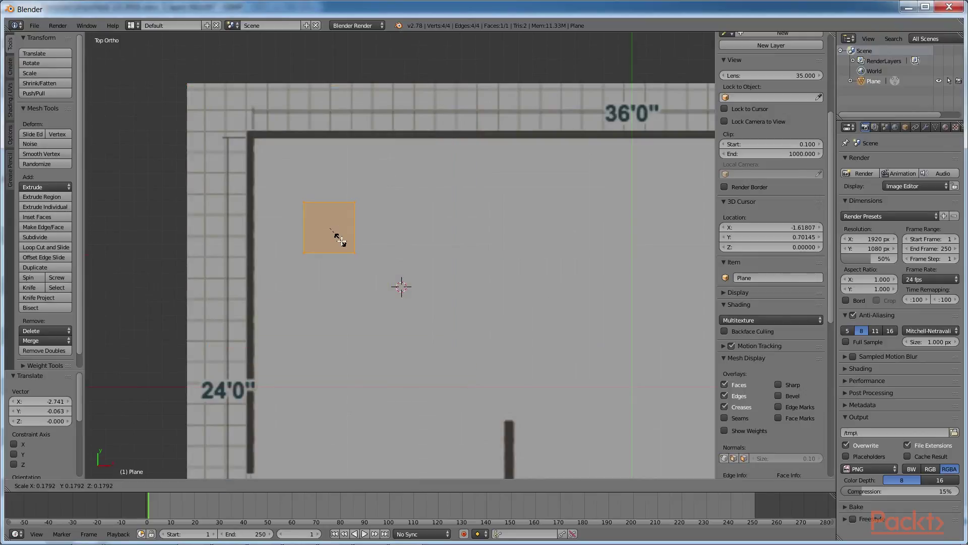
pyautogui.click(329, 225)
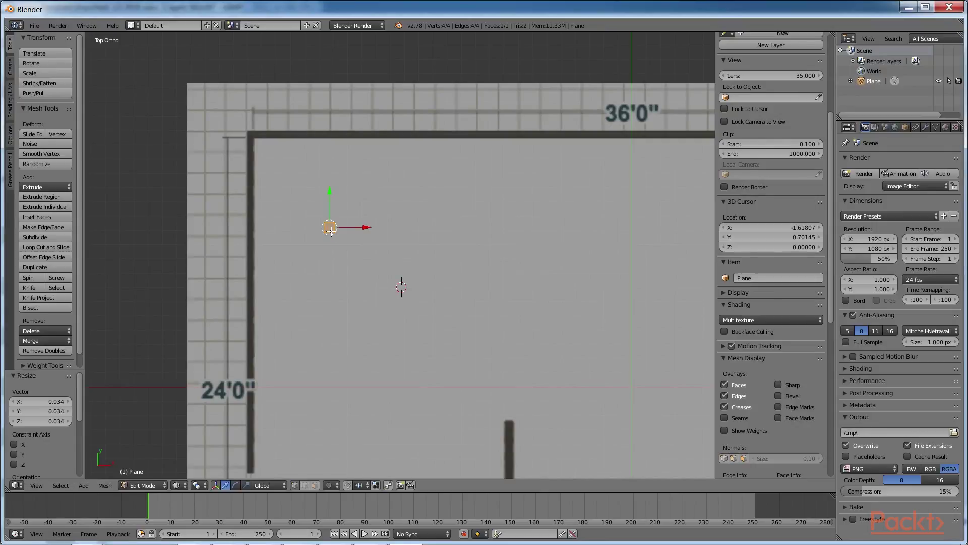
pyautogui.moveTo(368, 226); pyautogui.dragTo(290, 220)
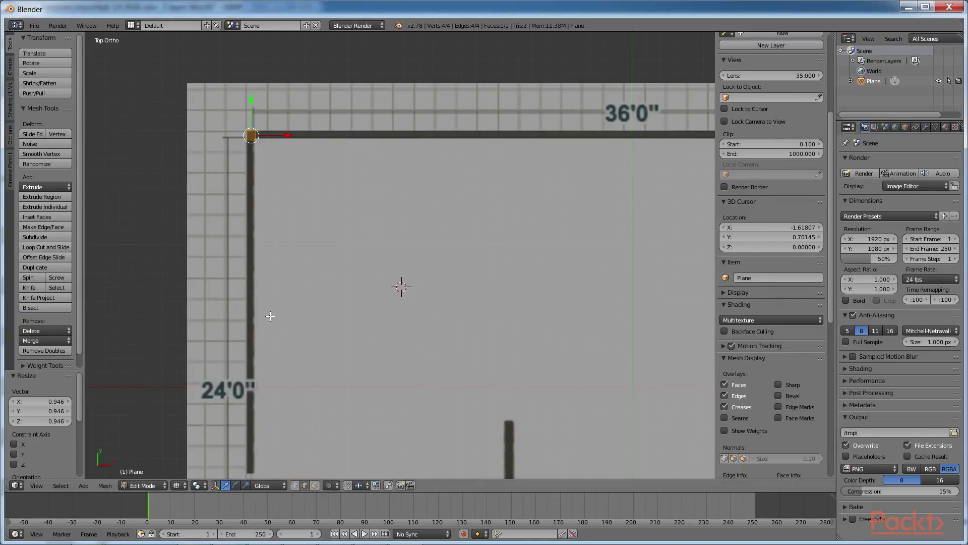
# Extrude the top-left corner edge 5.342 along X to the top wall's right corner.
pyautogui.press('a')
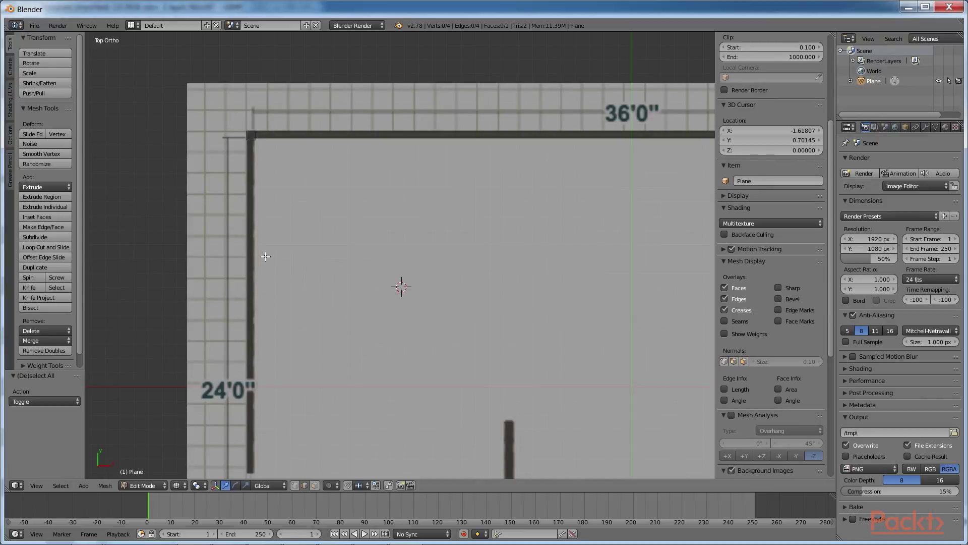
pyautogui.rightClick(258, 136)
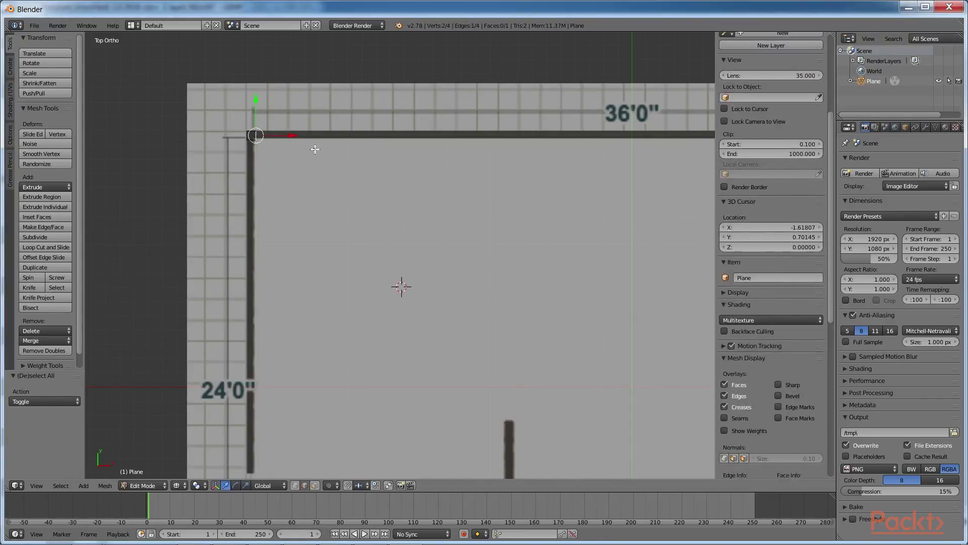
pyautogui.press('e')
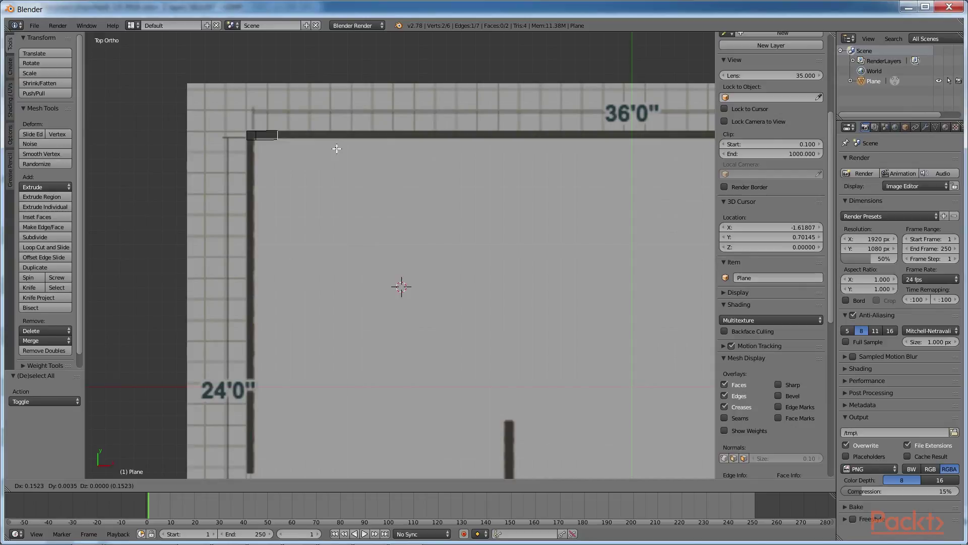
pyautogui.press('x')
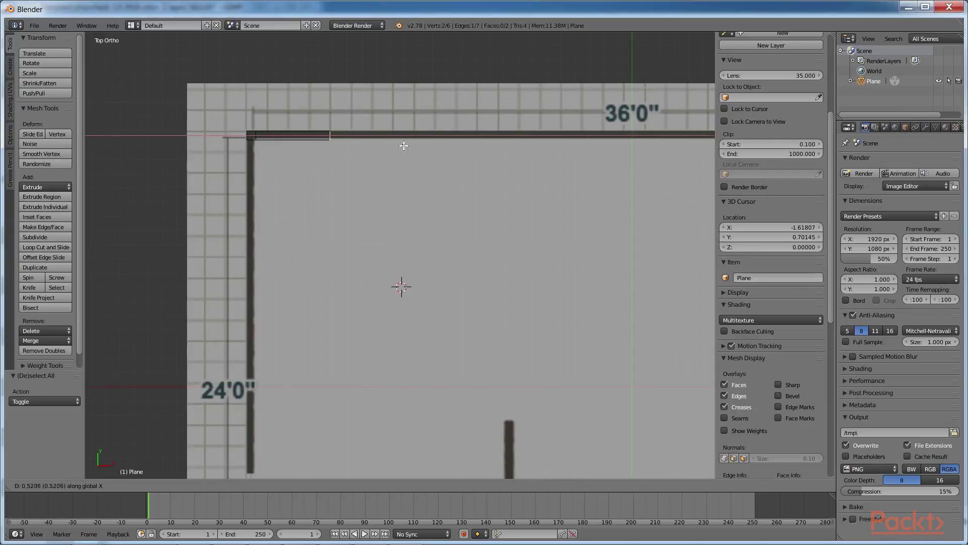
pyautogui.click(700, 138)
pyautogui.scroll(-3, 630, 163)
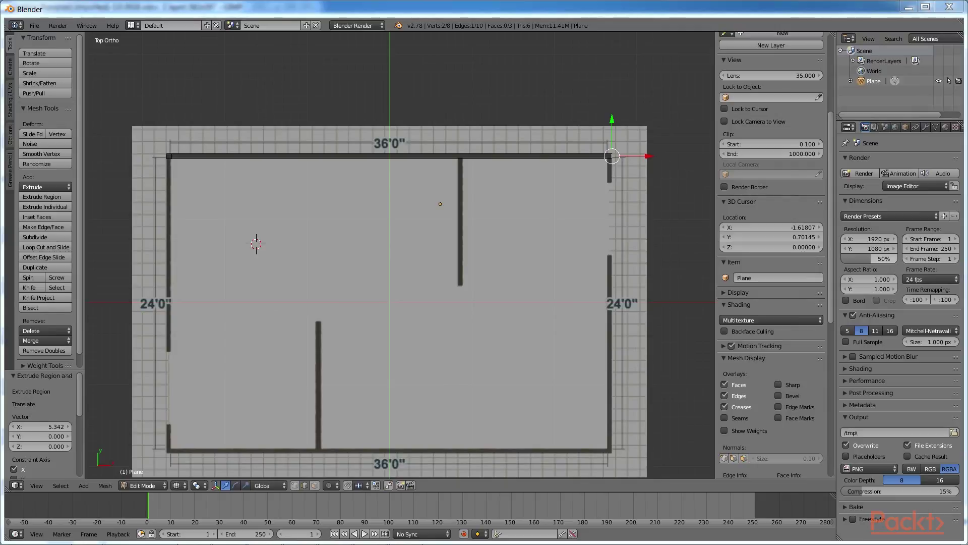
# Reselect the top wall edge and extrude the outline around the room.
pyautogui.rightClick(600, 159)
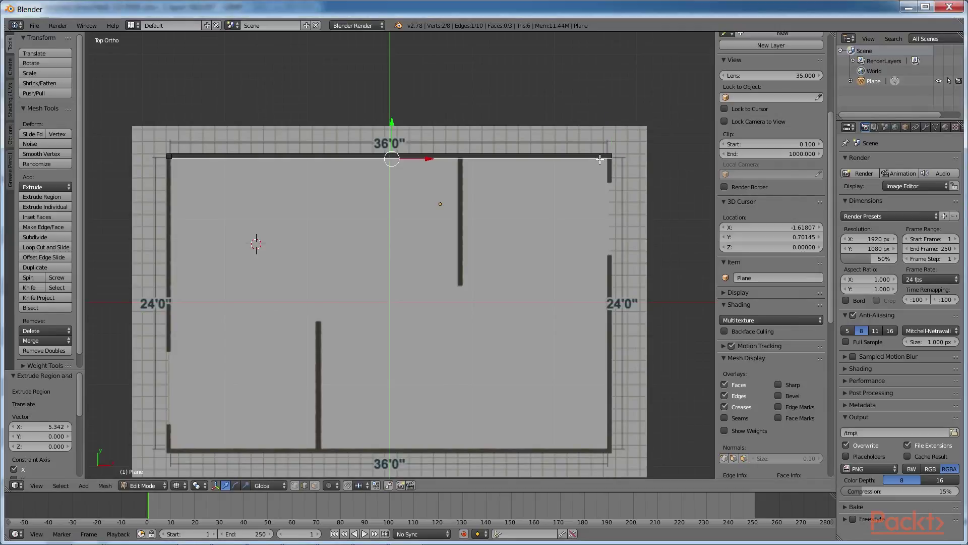
pyautogui.press('a')
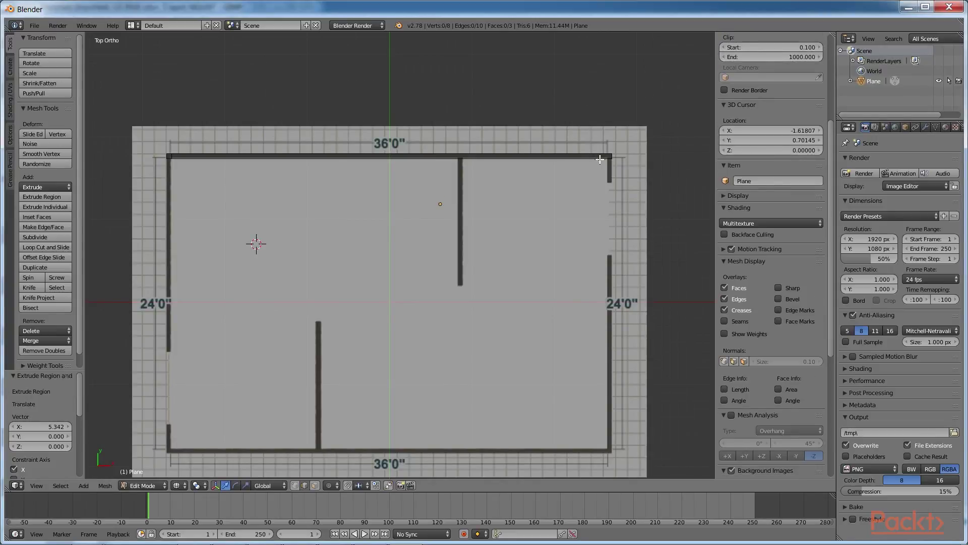
pyautogui.rightClick(600, 159)
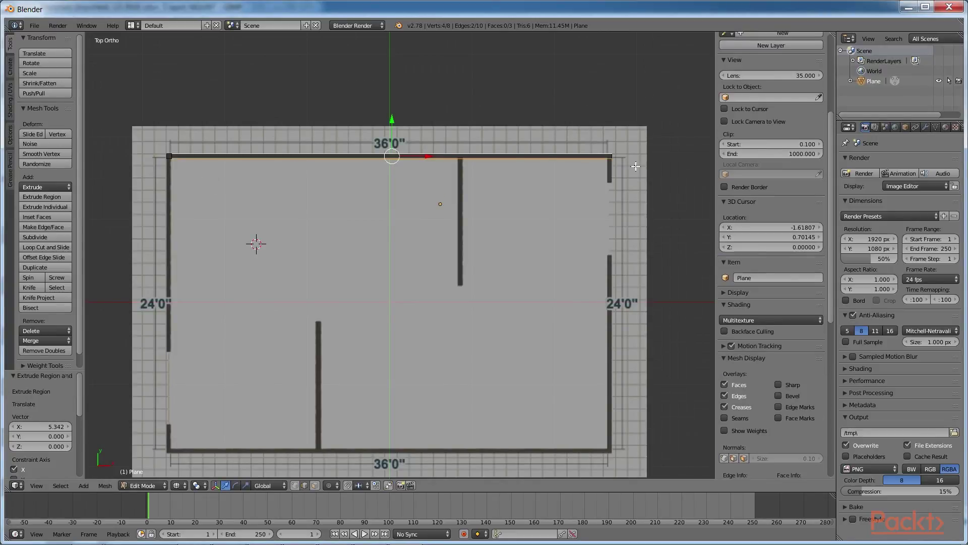
pyautogui.keyDown('shift'); pyautogui.rightClick(171, 157); pyautogui.keyUp('shift')
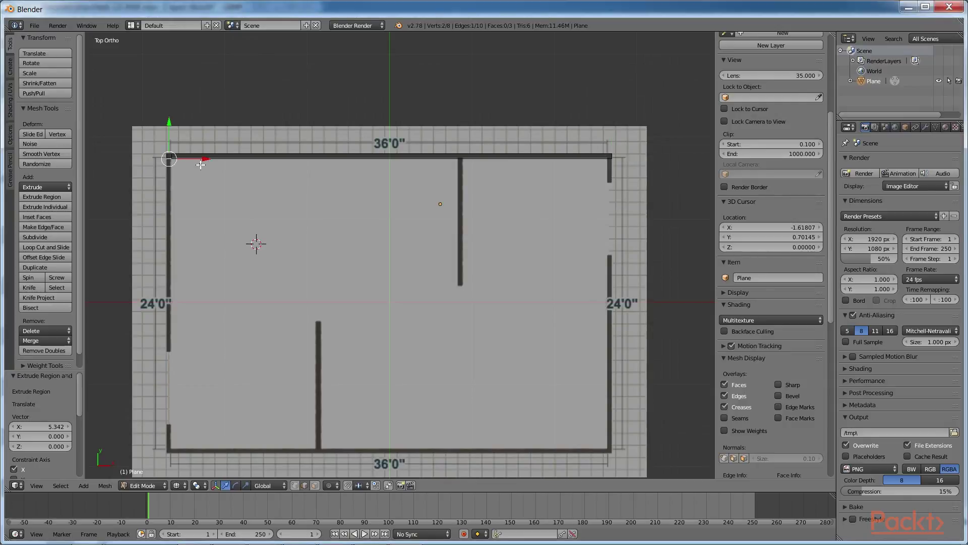
pyautogui.press('e')
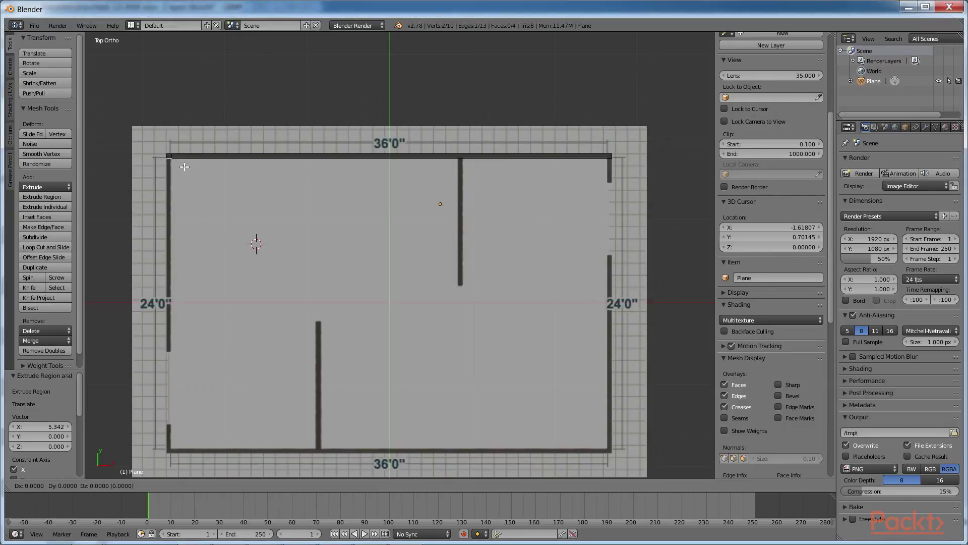
pyautogui.click(612, 450)
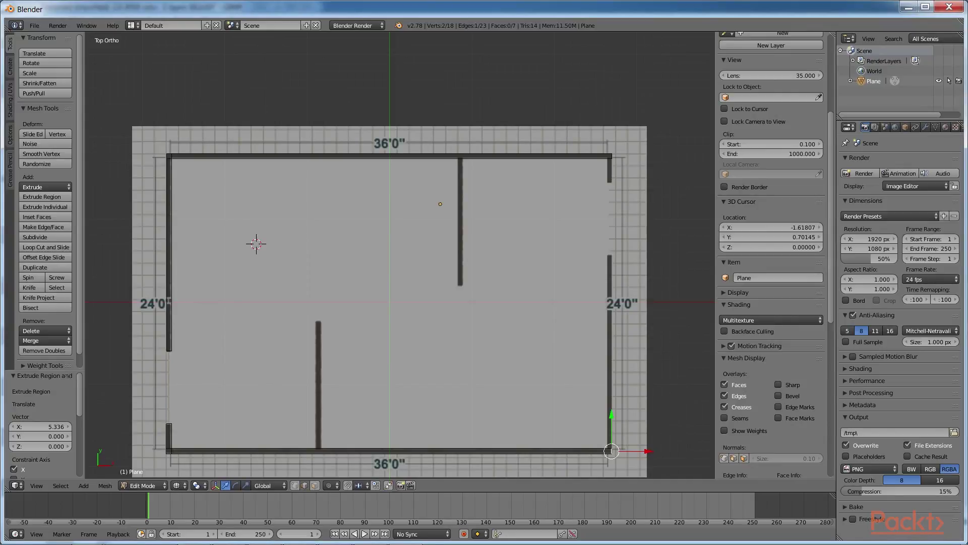
# Add two loop cuts on the top wall and extrude the new edge 1.542 down as the partition.
pyautogui.click(471, 157)
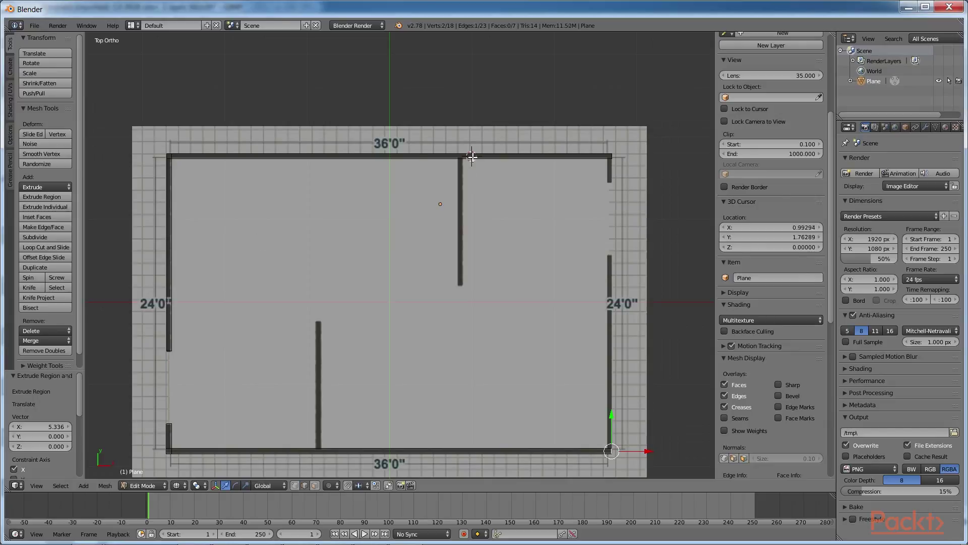
pyautogui.hotkey('ctrl', 'r')
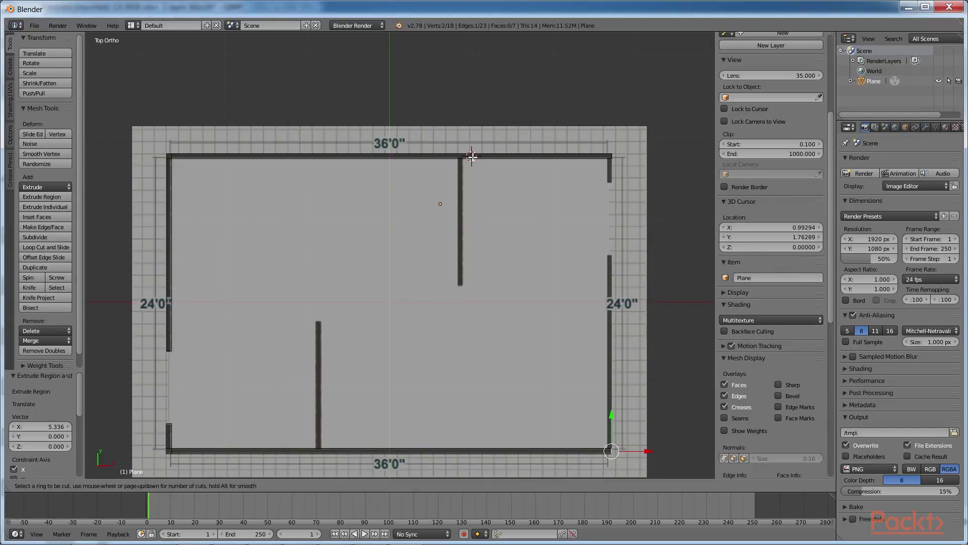
pyautogui.click(472, 156)
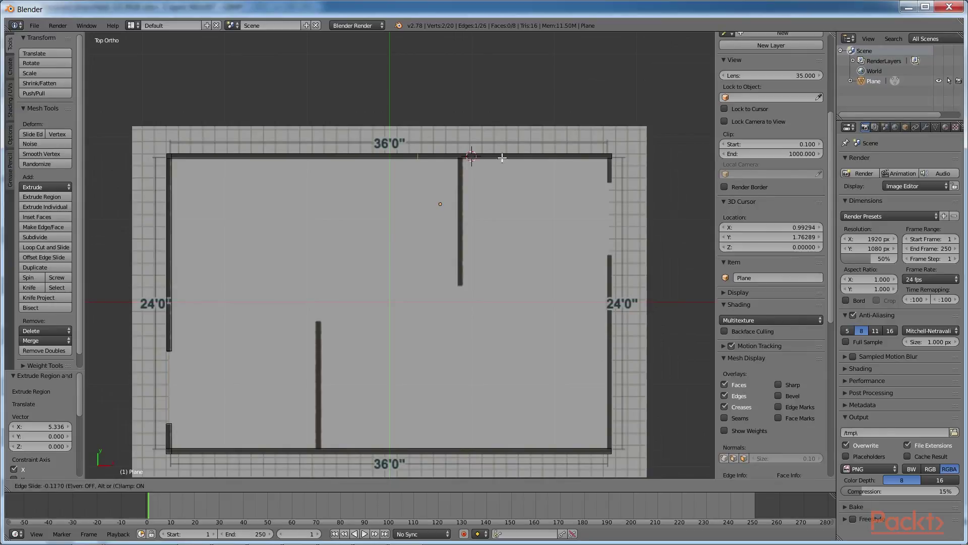
pyautogui.click(539, 161)
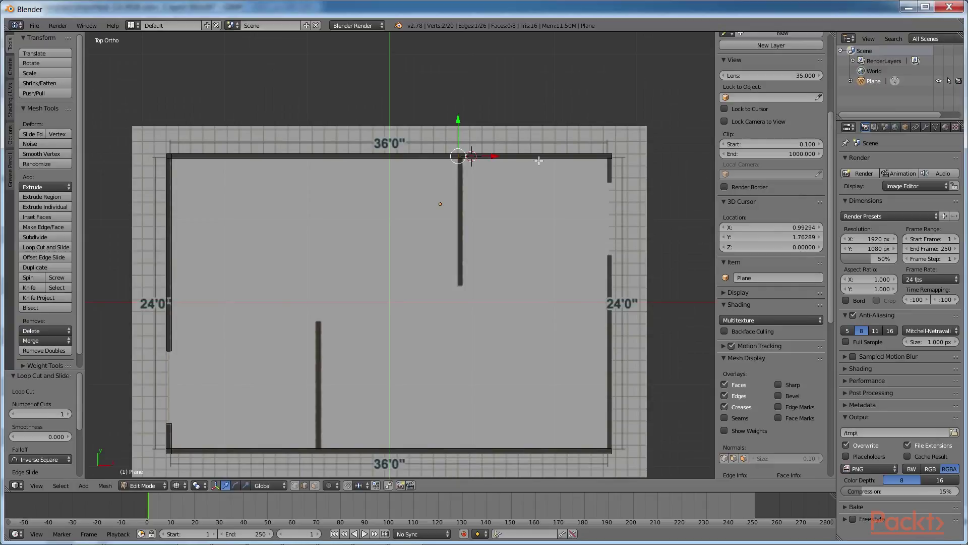
pyautogui.hotkey('ctrl', 'r')
pyautogui.click(539, 160)
pyautogui.click(465, 163)
pyautogui.press('e')
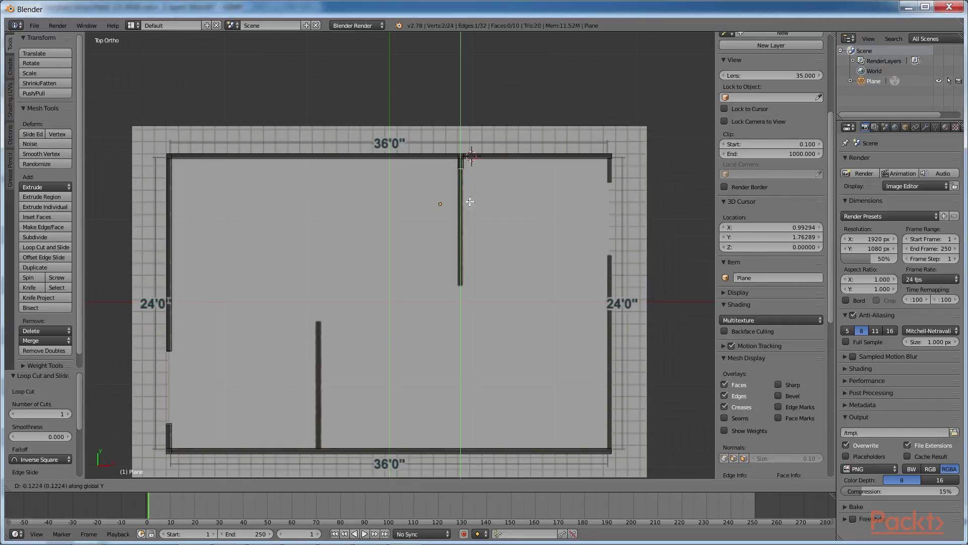
pyautogui.click(468, 306)
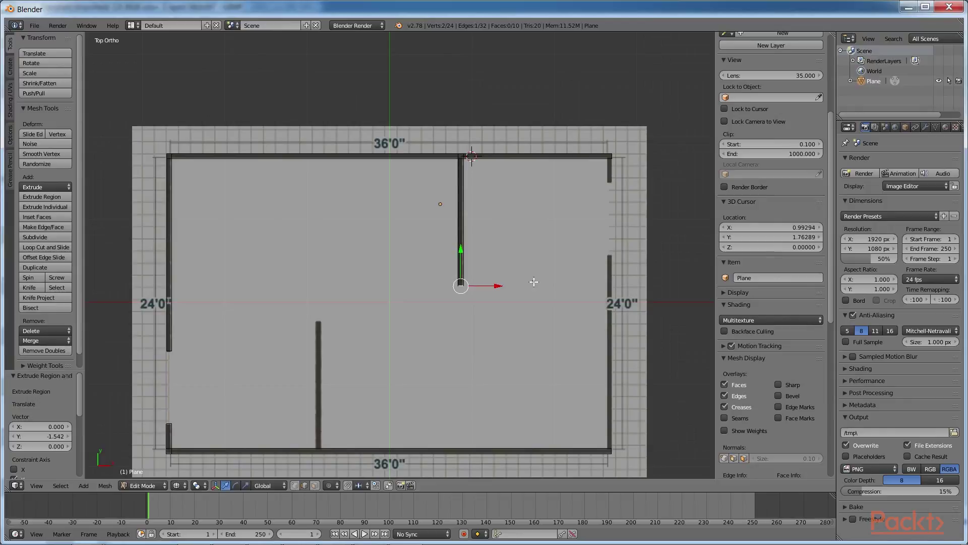
# Loop-cut near the top wall's right end and extrude that edge down along Y for the right wall.
pyautogui.rightClick(610, 158)
pyautogui.hotkey('ctrl', 'r')
pyautogui.click(610, 158)
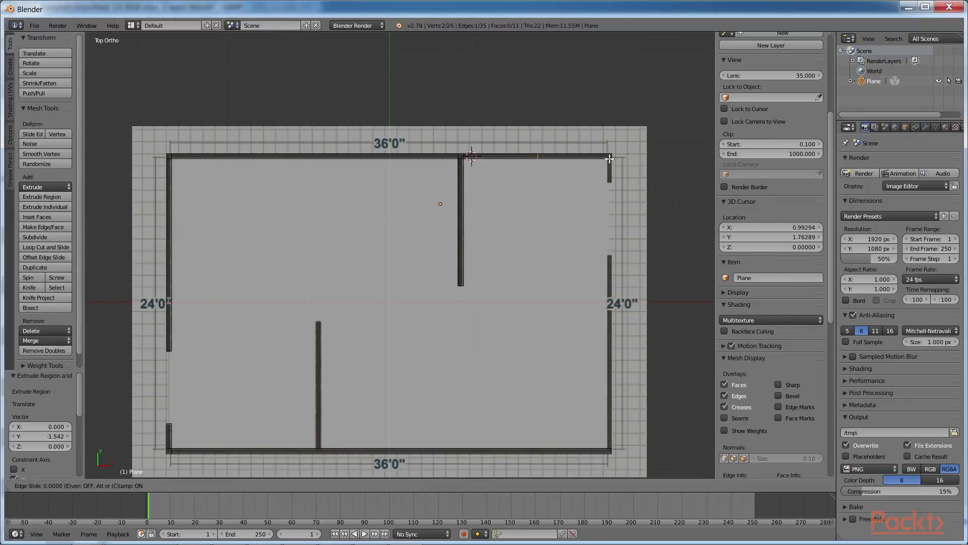
pyautogui.click(680, 163)
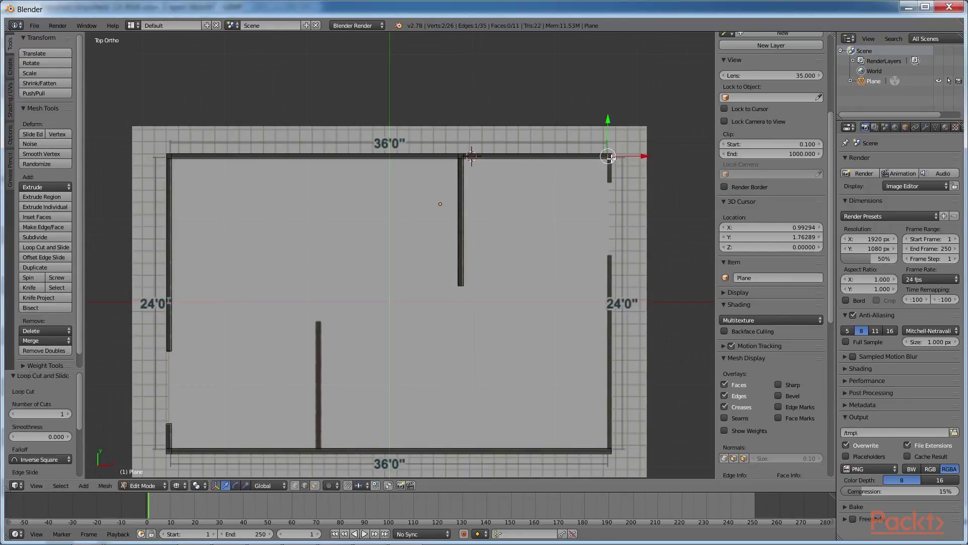
pyautogui.press('e')
pyautogui.press('y')
pyautogui.click(607, 182)
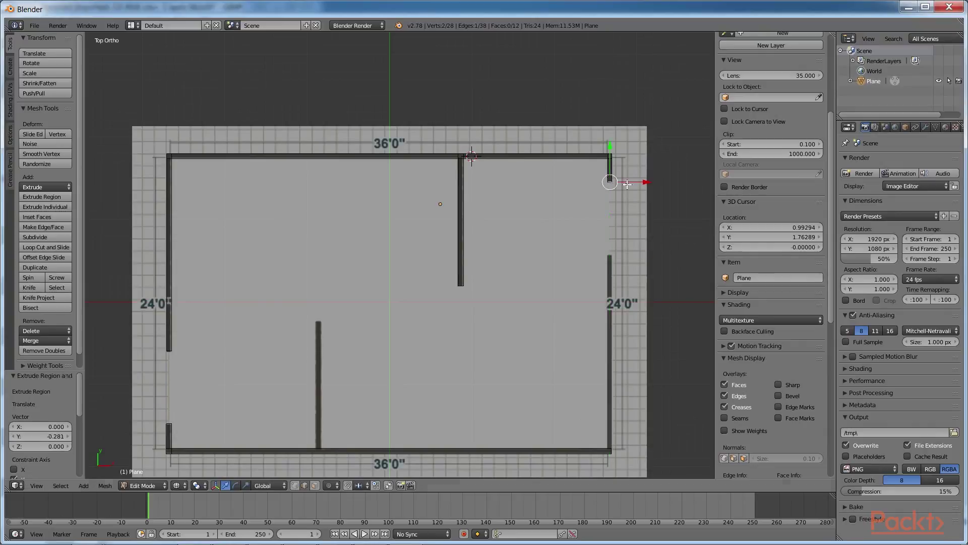
# Switch to perspective view and orbit to see the floor-plan outline at an angle.
pyautogui.rightClick(610, 256)
pyautogui.click(580, 431)
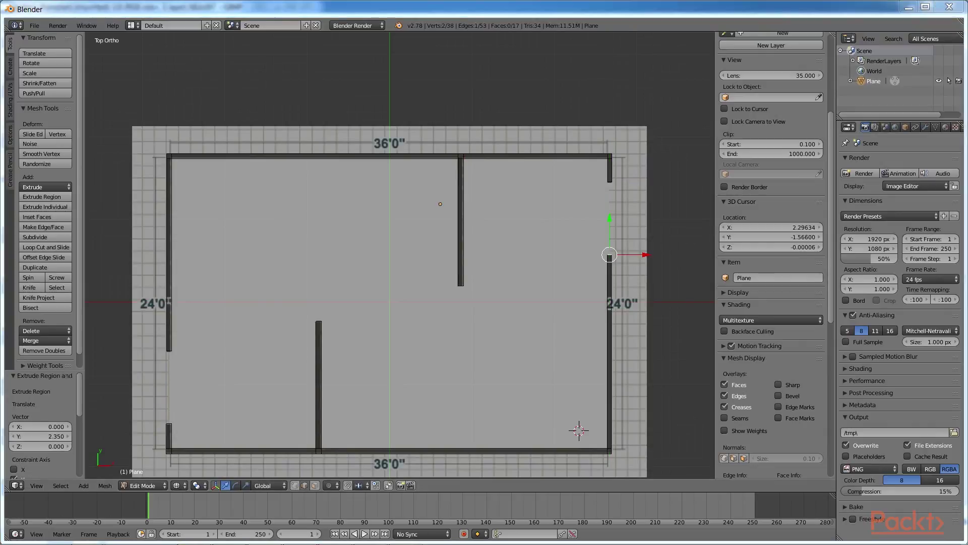
pyautogui.click(545, 321)
pyautogui.press('KP_5')
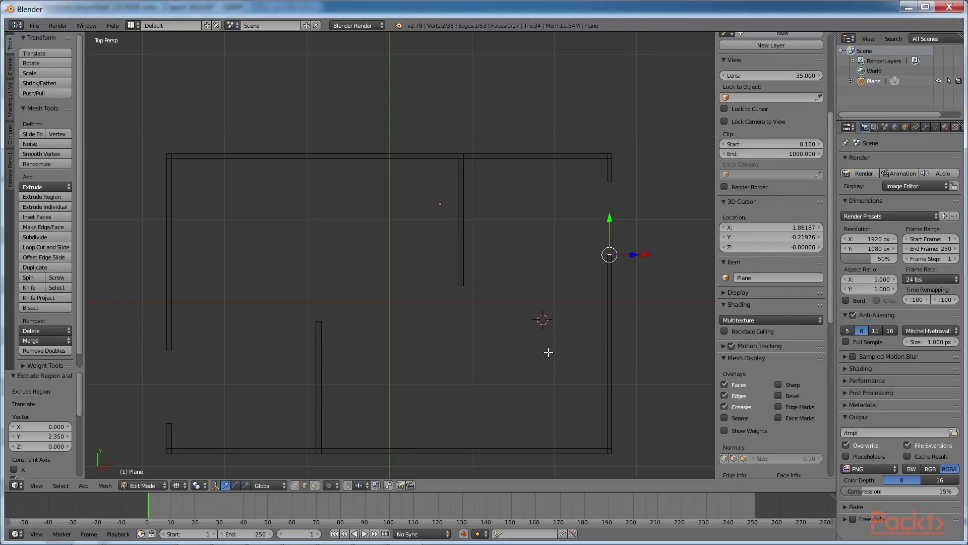
pyautogui.moveTo(544, 389); pyautogui.dragTo(548, 303, button='middle')
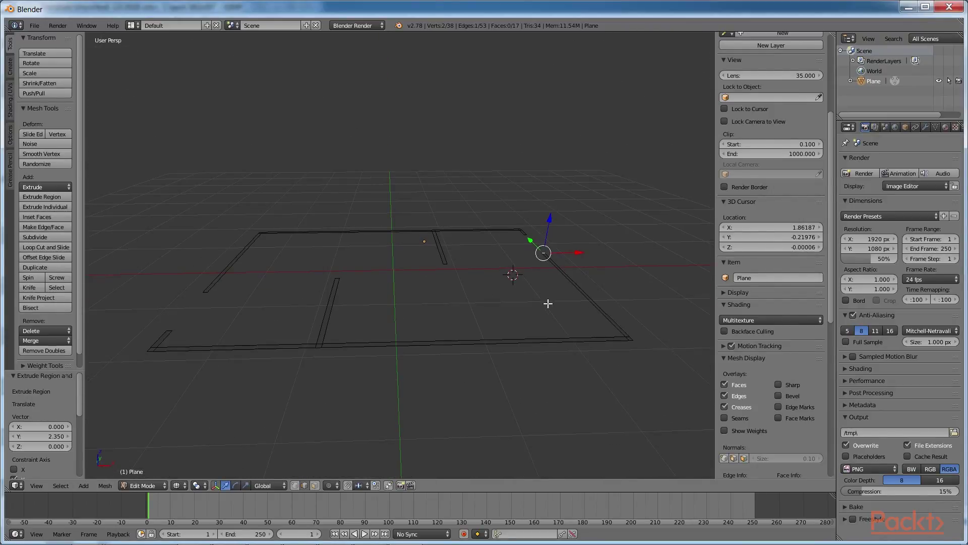
# Select the whole outline and extrude it 1.730 straight up along Z into walls.
pyautogui.press('a')
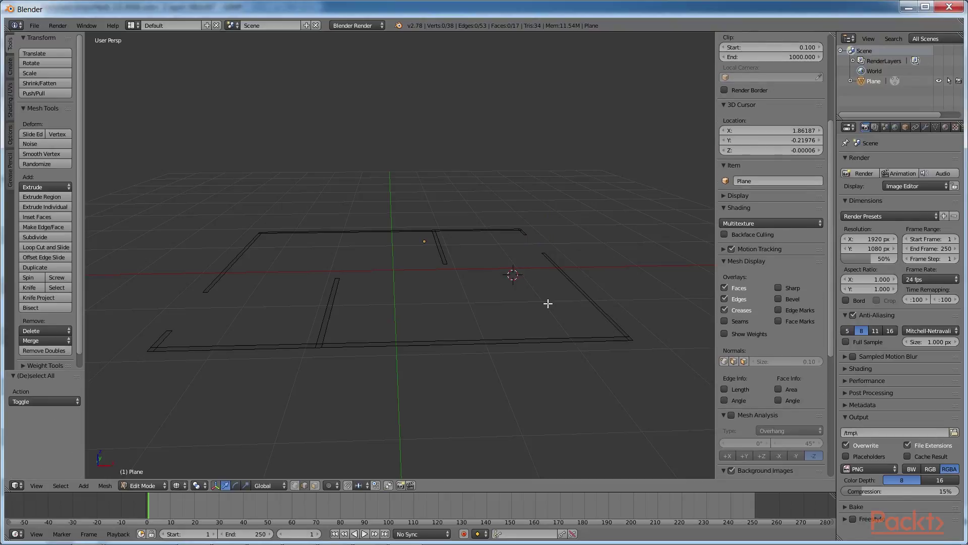
pyautogui.click(548, 303)
pyautogui.press('a')
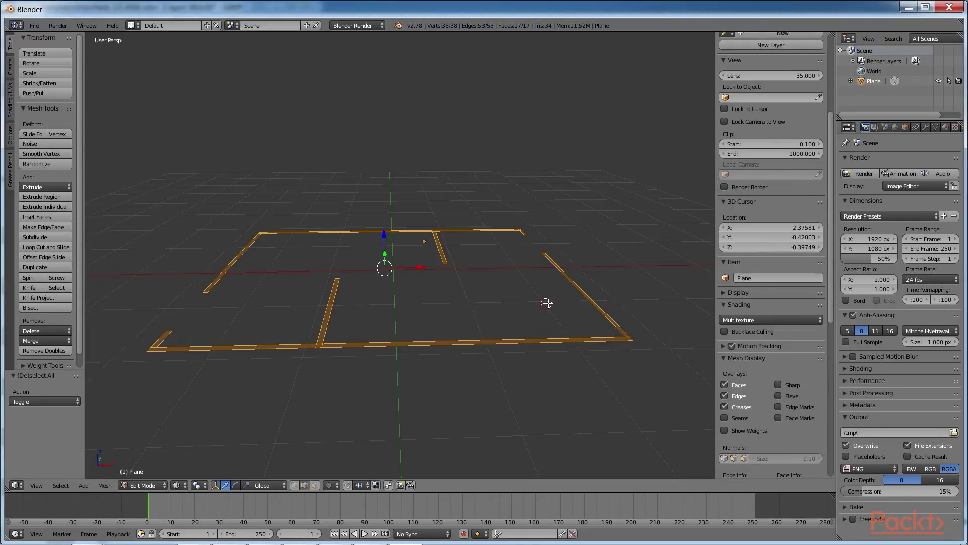
pyautogui.press('e')
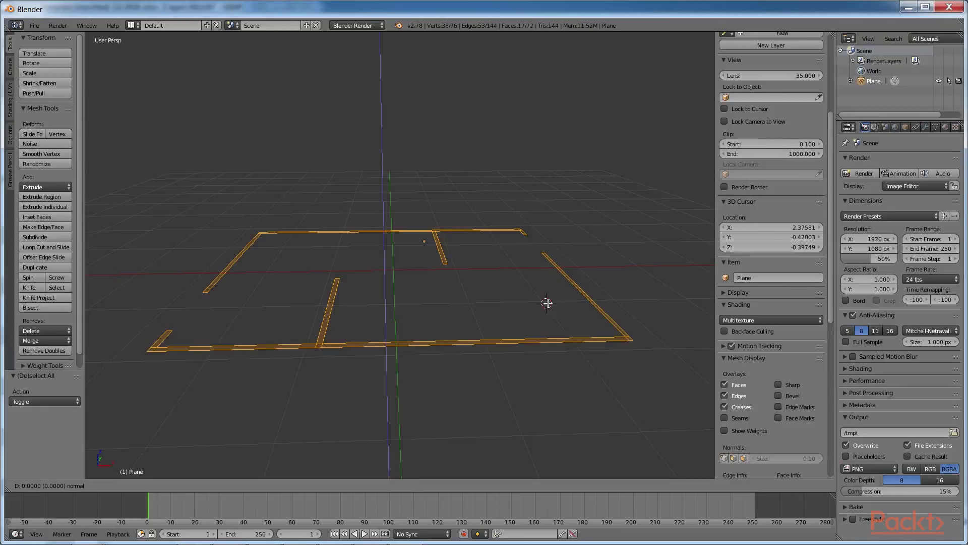
pyautogui.press('z')
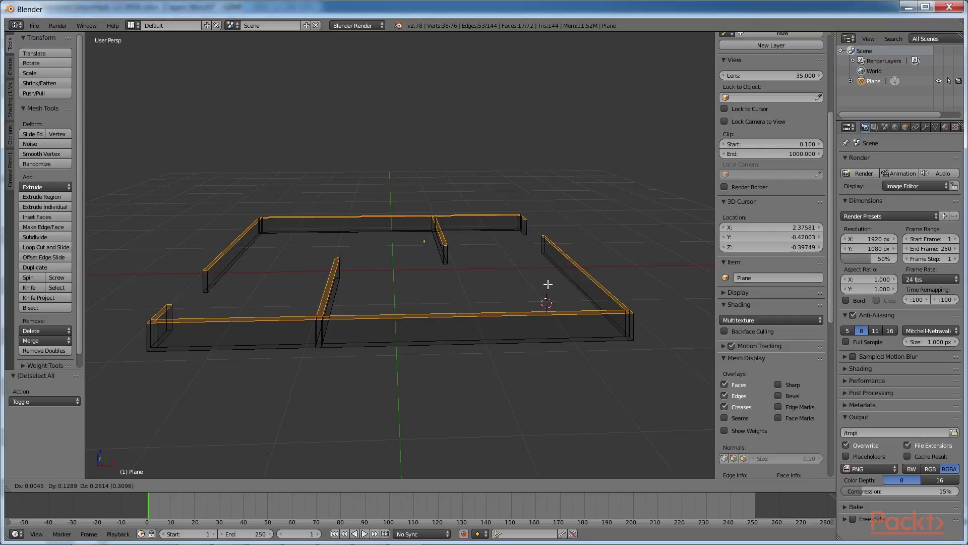
pyautogui.press('z')
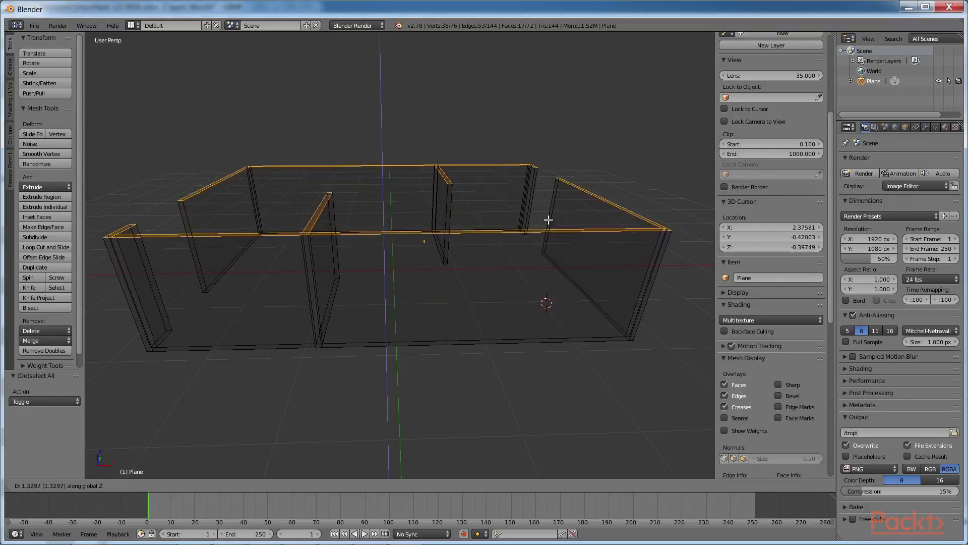
pyautogui.click(552, 193)
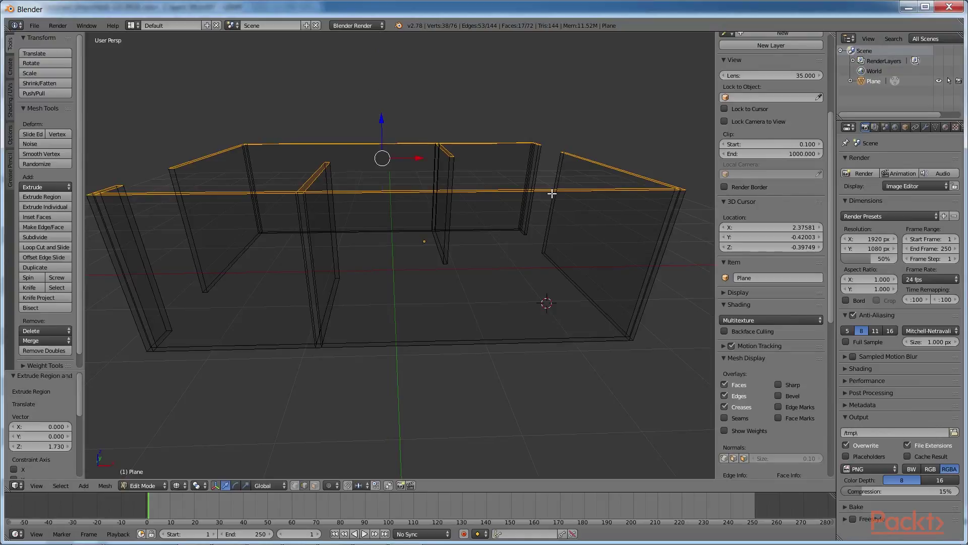
pyautogui.scroll(-5, 555, 252)
pyautogui.moveTo(555, 253); pyautogui.dragTo(493, 327, button='middle')
# Save the scene as gallery.blend on drive D.
pyautogui.click(34, 25)
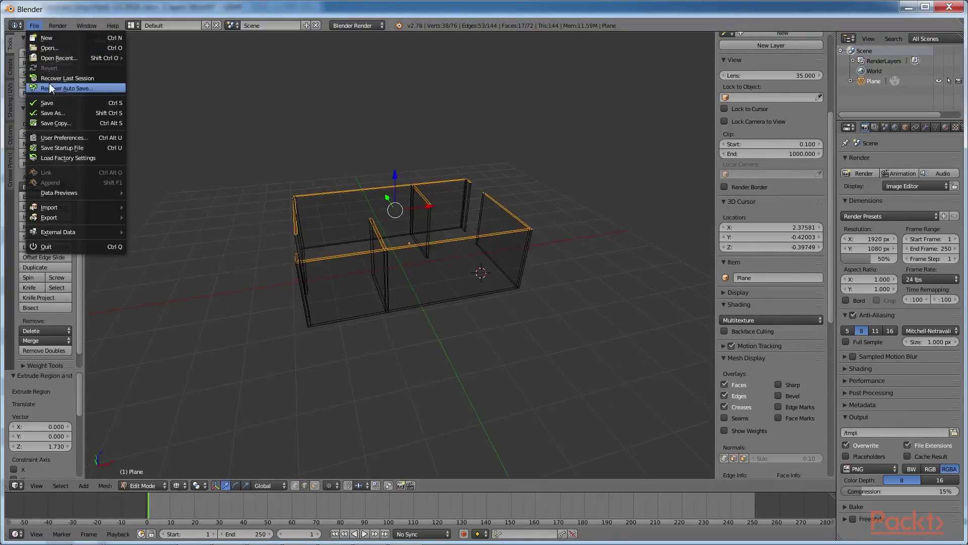
pyautogui.click(56, 111)
pyautogui.click(146, 62)
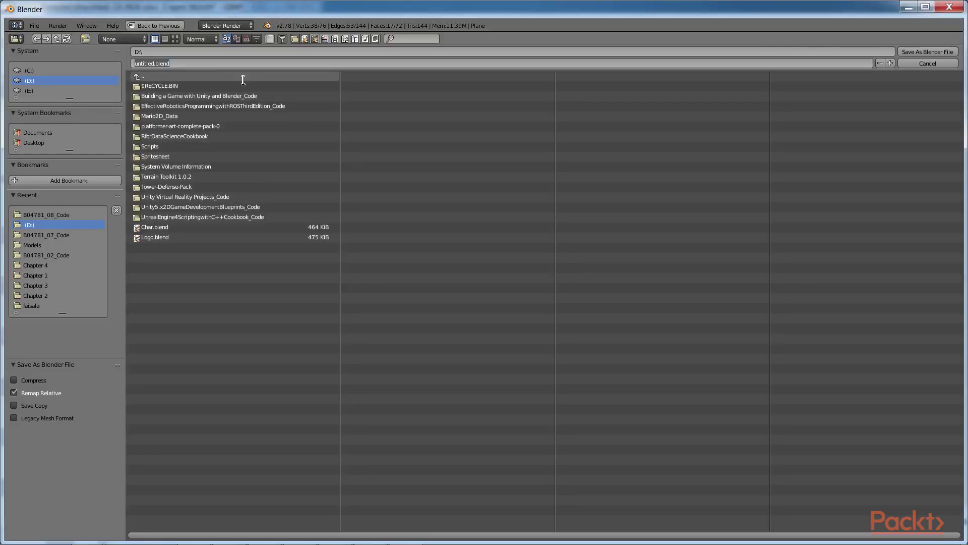
pyautogui.write('gallery.blend')
pyautogui.click(916, 53)
pyautogui.click(916, 51)
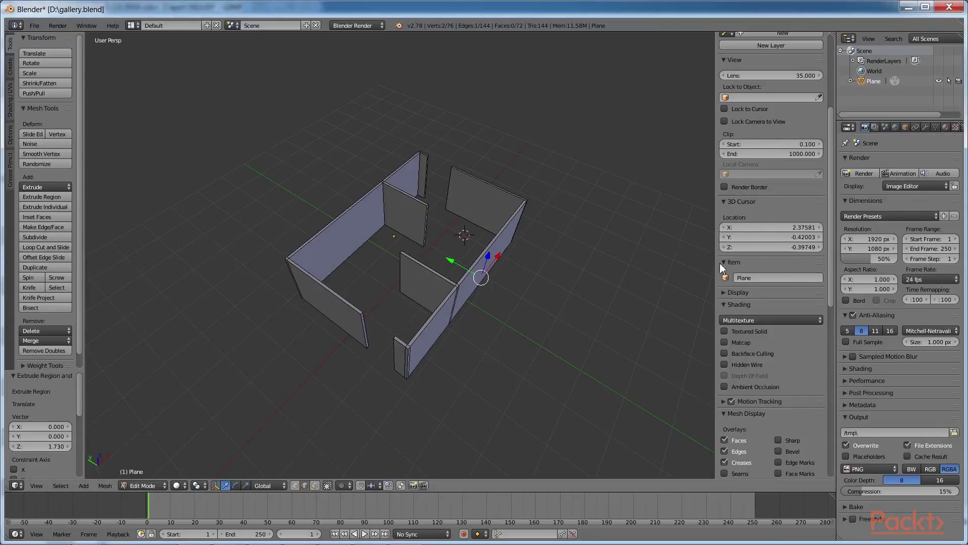
# Switch the walls from Edit Mode back to Object Mode.
pyautogui.click(156, 489)
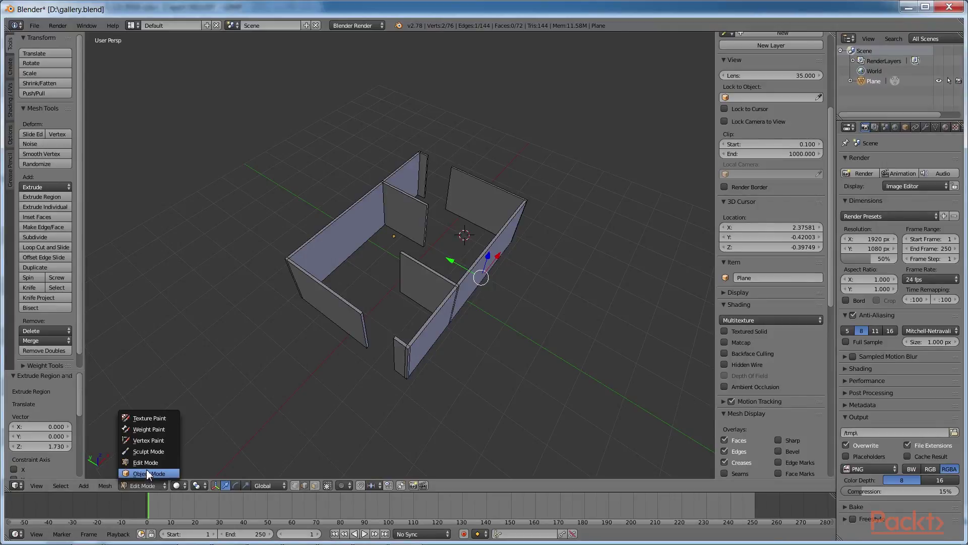
pyautogui.click(147, 472)
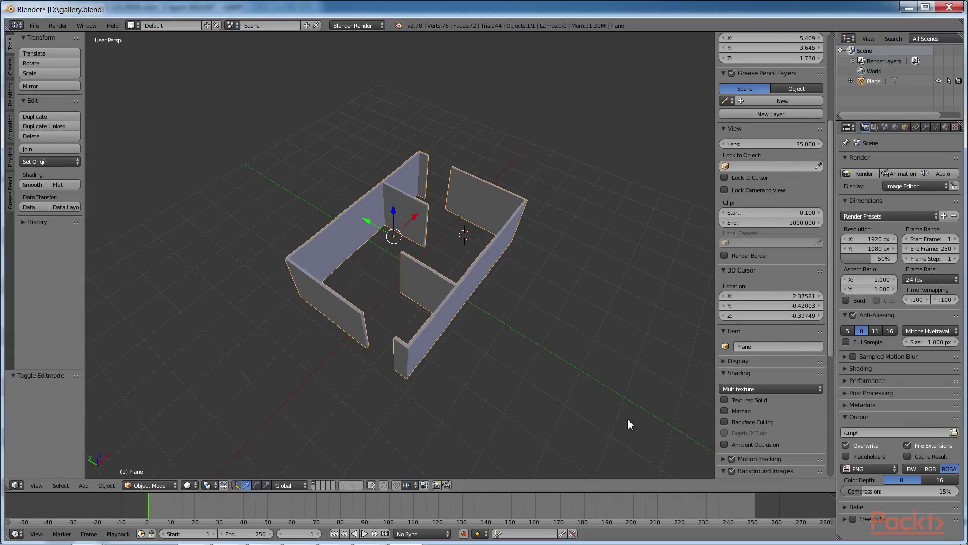
pyautogui.moveTo(627, 419); pyautogui.dragTo(582, 392, button='middle')
# Add a cube and move it inside the room to location -2.265, 0.397, -2.248.
pyautogui.hotkey('shift', 'a')
pyautogui.moveTo(582, 393)
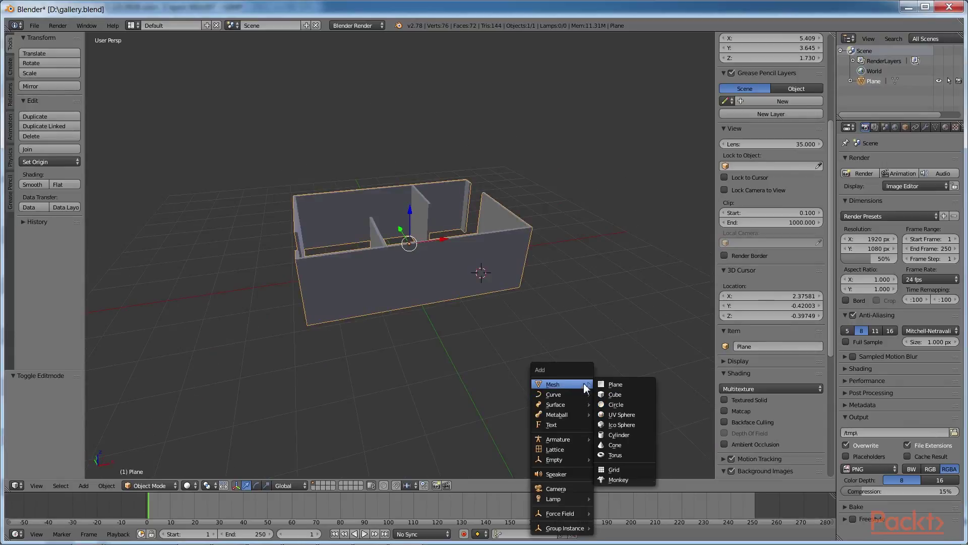
pyautogui.click(616, 394)
pyautogui.moveTo(492, 258); pyautogui.dragTo(515, 126)
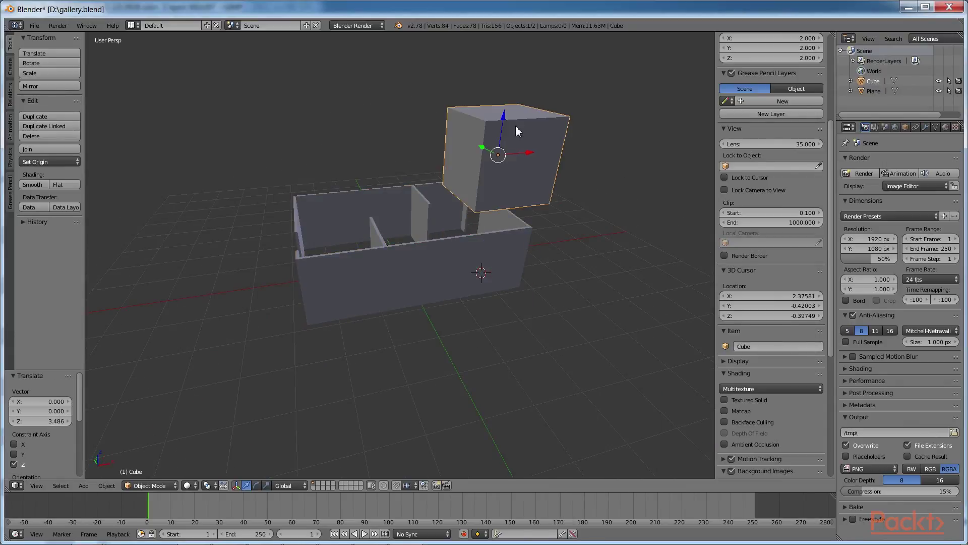
pyautogui.moveTo(451, 313); pyautogui.dragTo(549, 350, button='middle')
pyautogui.press('g')
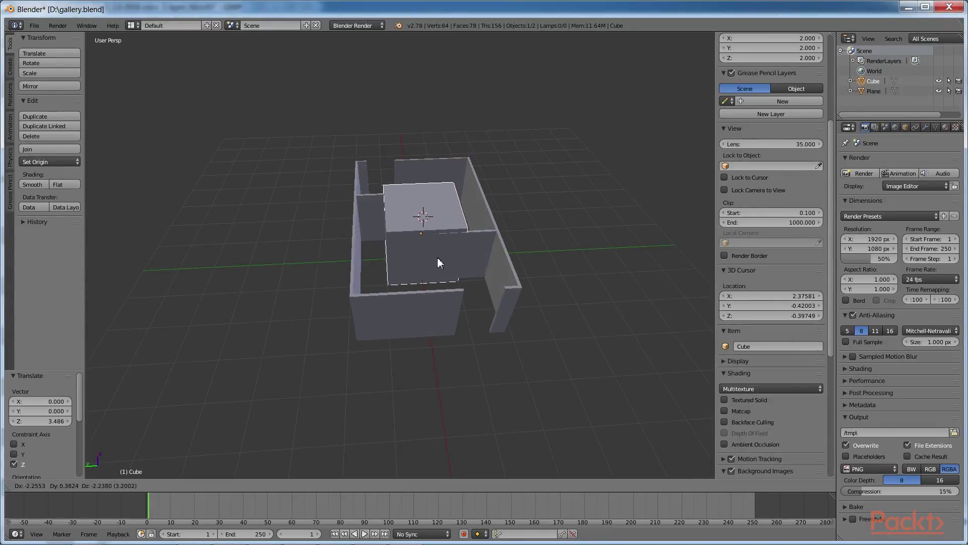
pyautogui.click(438, 260)
pyautogui.moveTo(559, 292); pyautogui.dragTo(487, 339, button='middle')
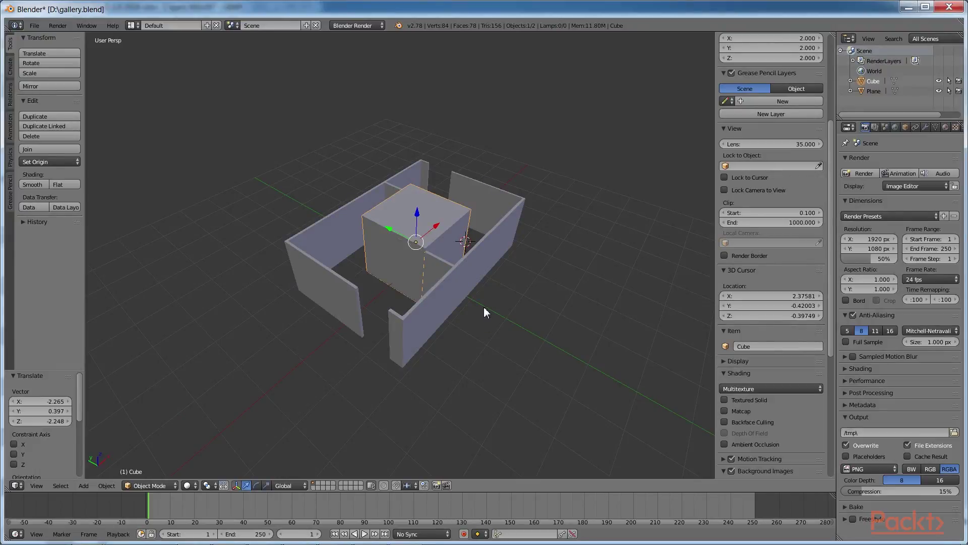
# Stretch the cube along X and nudge it along X to line up with the walls.
pyautogui.press('s')
pyautogui.press('x')
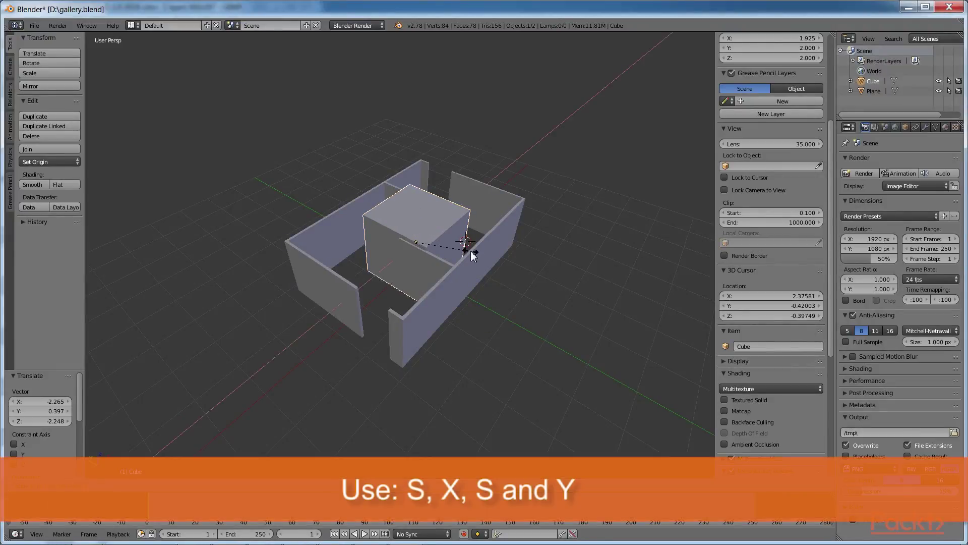
pyautogui.click(559, 208)
pyautogui.moveTo(558, 207); pyautogui.dragTo(493, 265, button='middle')
pyautogui.press('g')
pyautogui.press('x')
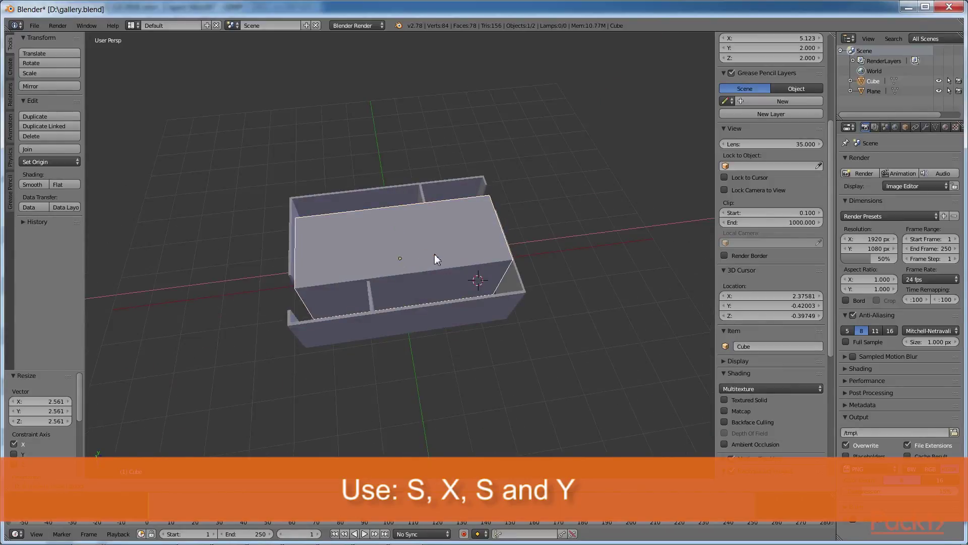
pyautogui.click(435, 253)
# Match the cube's X width to the room and widen it along Y to about 5.46 × 3.58.
pyautogui.press('s')
pyautogui.press('x')
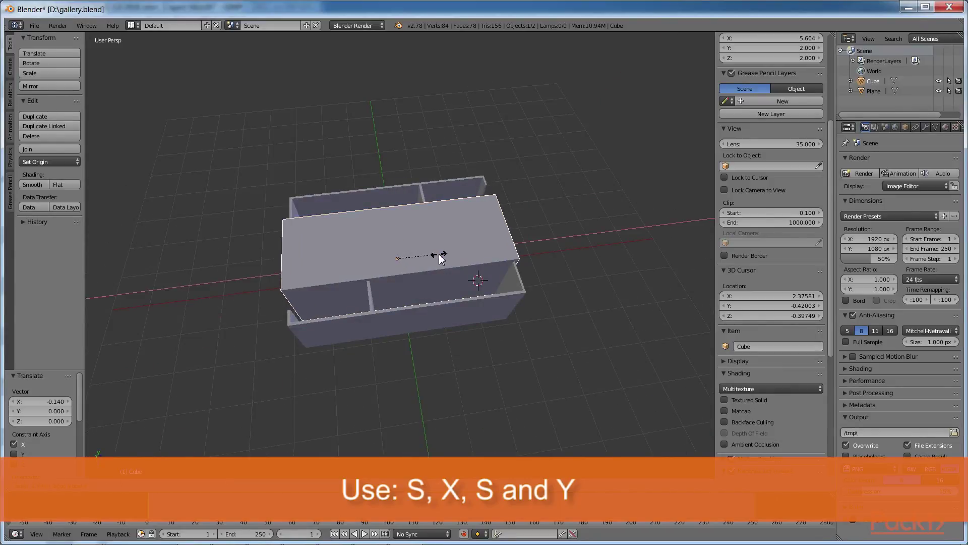
pyautogui.click(438, 256)
pyautogui.moveTo(476, 313); pyautogui.dragTo(590, 348, button='middle')
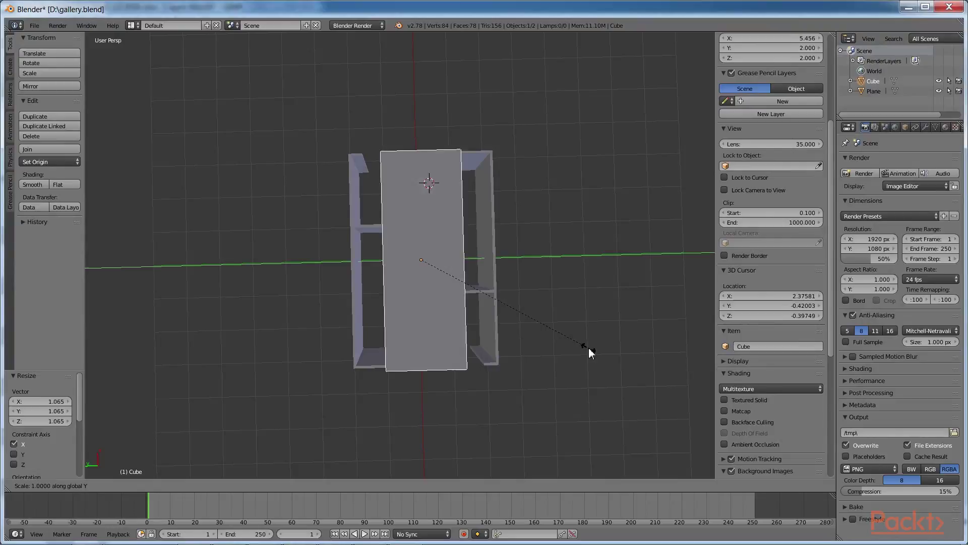
pyautogui.click(118, 354)
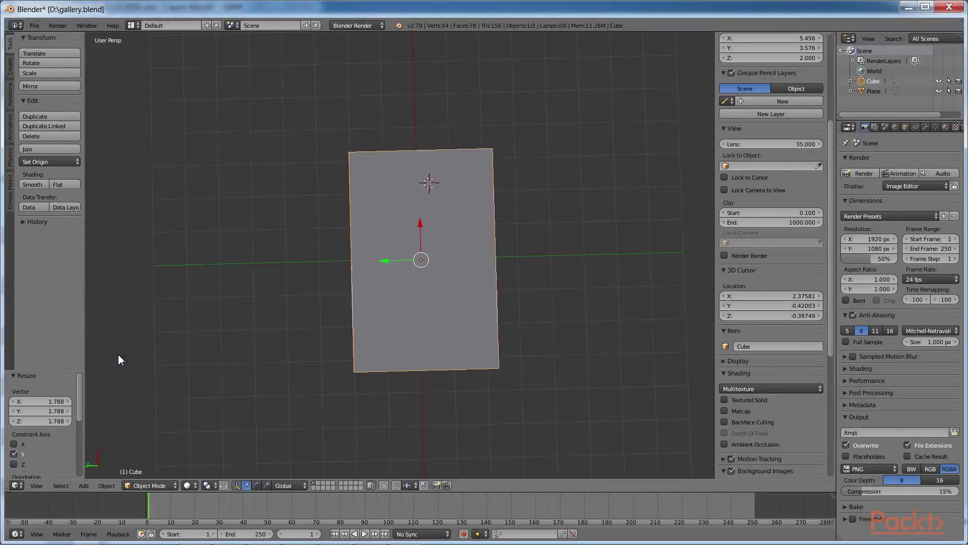
pyautogui.moveTo(577, 381); pyautogui.dragTo(459, 286, button='middle')
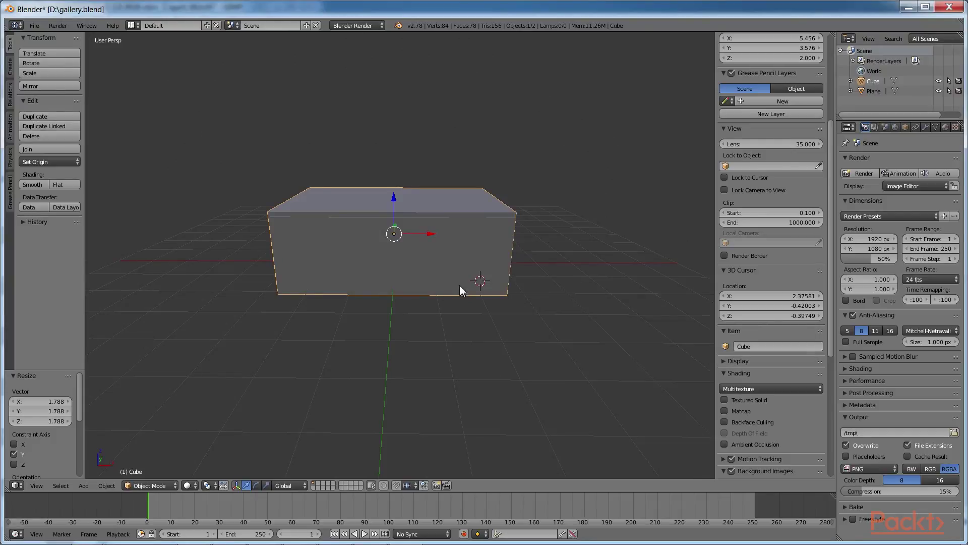
# Flatten the cube along Z into a thin slab and raise it onto the walls.
pyautogui.press('s')
pyautogui.press('z')
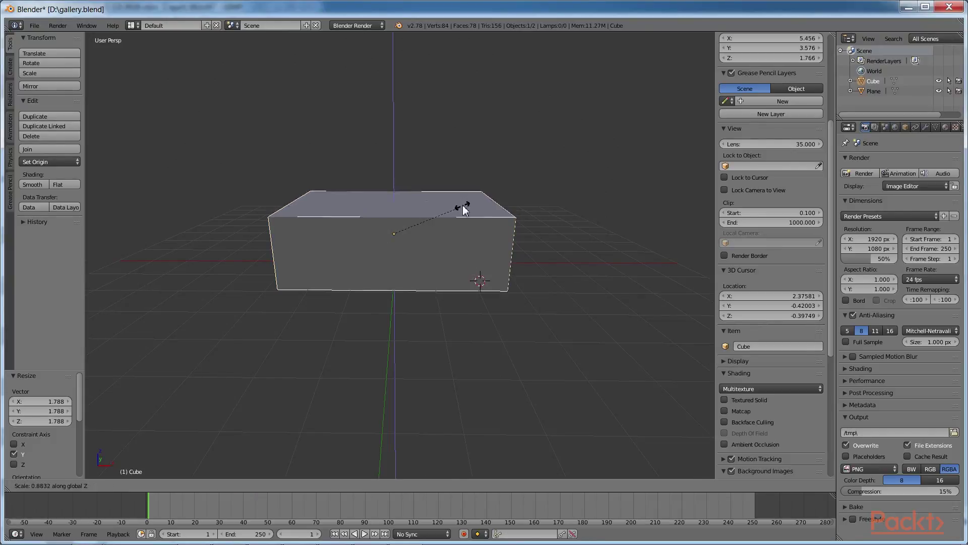
pyautogui.click(392, 245)
pyautogui.moveTo(344, 304); pyautogui.dragTo(416, 197, button='middle')
pyautogui.press('g')
pyautogui.press('z')
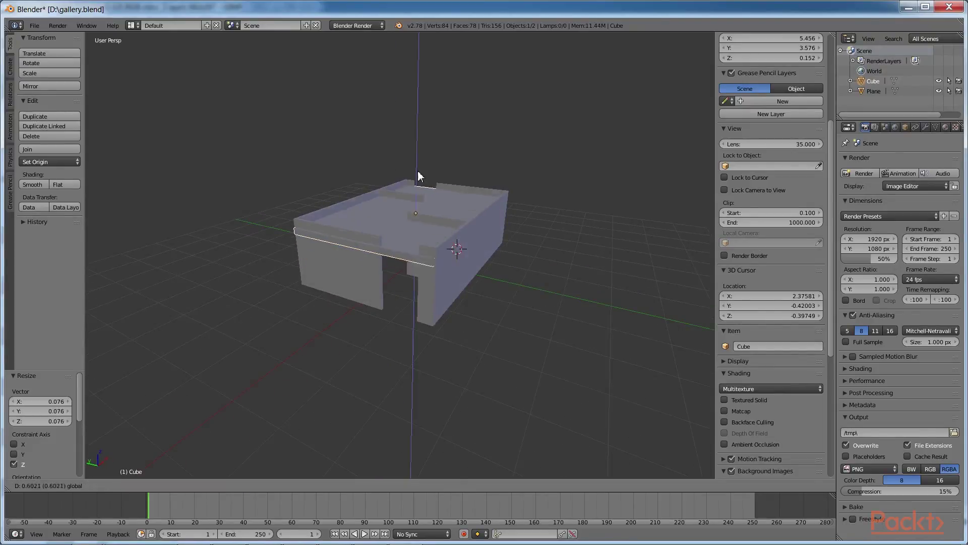
pyautogui.click(418, 163)
# In front view, thin the slab further and readjust its height along Z.
pyautogui.moveTo(439, 242); pyautogui.dragTo(369, 310, button='middle')
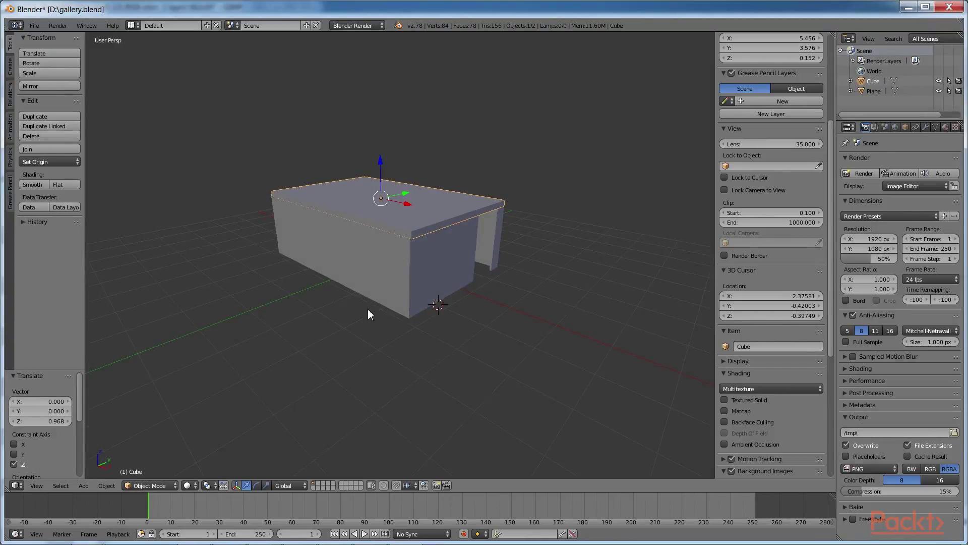
pyautogui.click(367, 308)
pyautogui.press('KP_1')
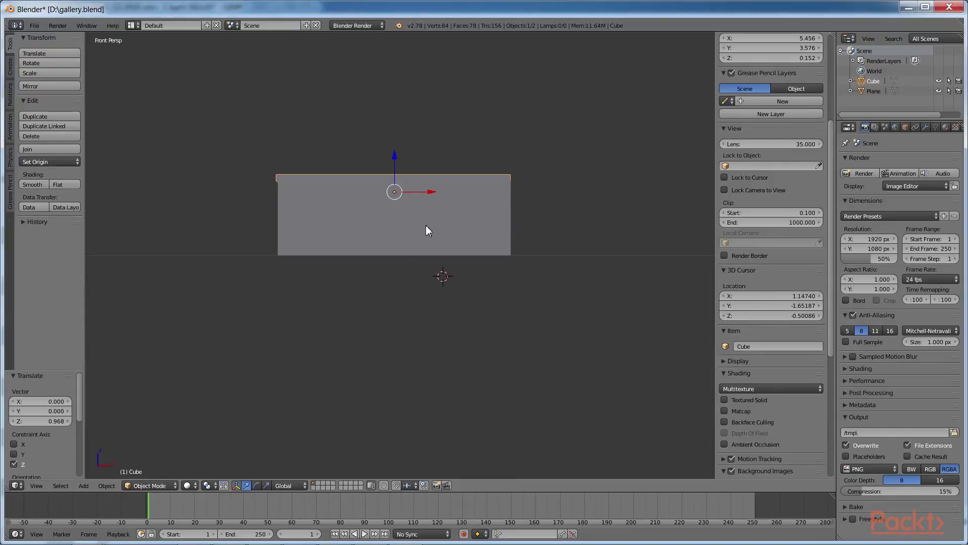
pyautogui.press('s')
pyautogui.press('z')
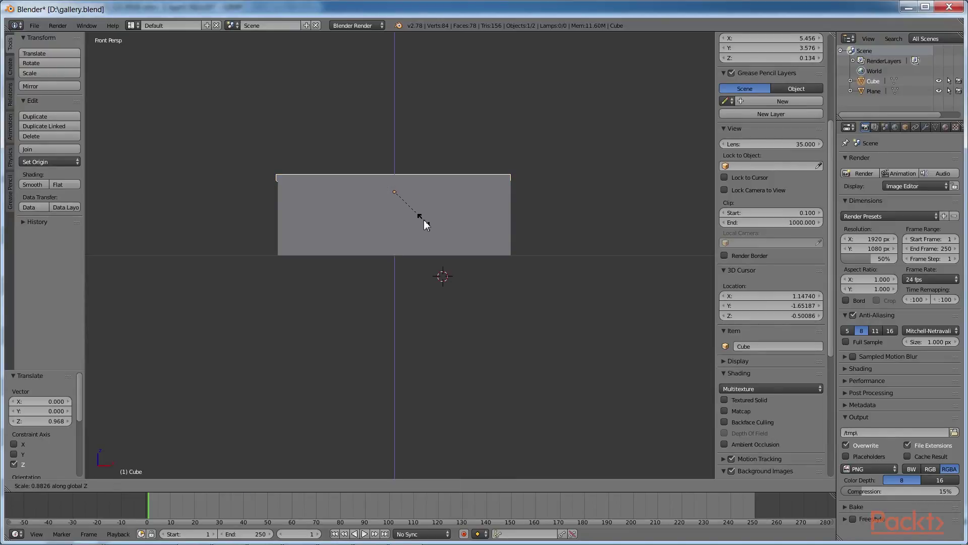
pyautogui.click(425, 224)
pyautogui.press('g')
pyautogui.press('z')
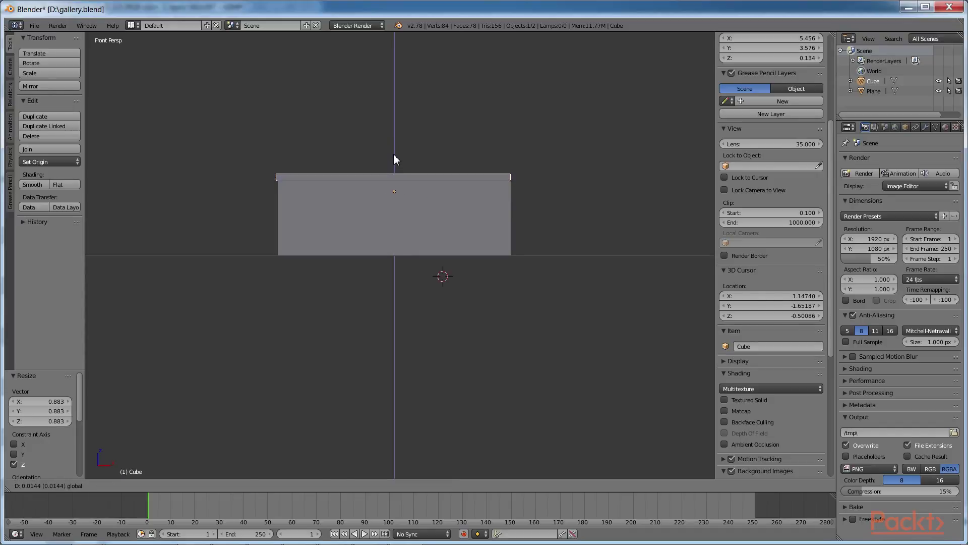
pyautogui.click(394, 154)
# In wireframe, fine-tune the 0.134-thick slab's Z position so it caps the walls.
pyautogui.press('z')
pyautogui.moveTo(429, 320)
pyautogui.mouseDown(button='middle')
pyautogui.moveTo(435, 331)
pyautogui.moveTo(537, 343)
pyautogui.moveTo(642, 343)
pyautogui.moveTo(679, 322)
pyautogui.moveTo(557, 355)
pyautogui.moveTo(407, 352)
pyautogui.moveTo(436, 334)
pyautogui.mouseUp(button='middle')
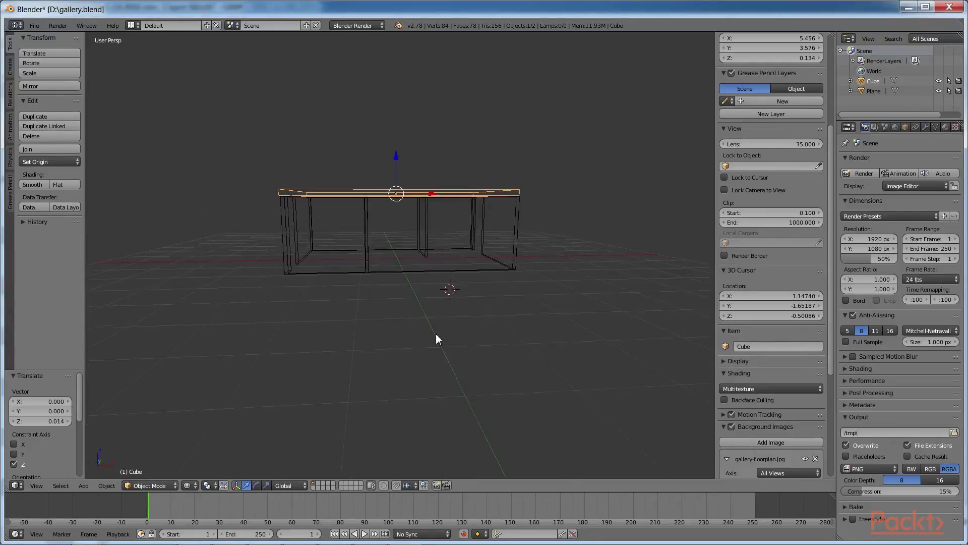
pyautogui.press('g')
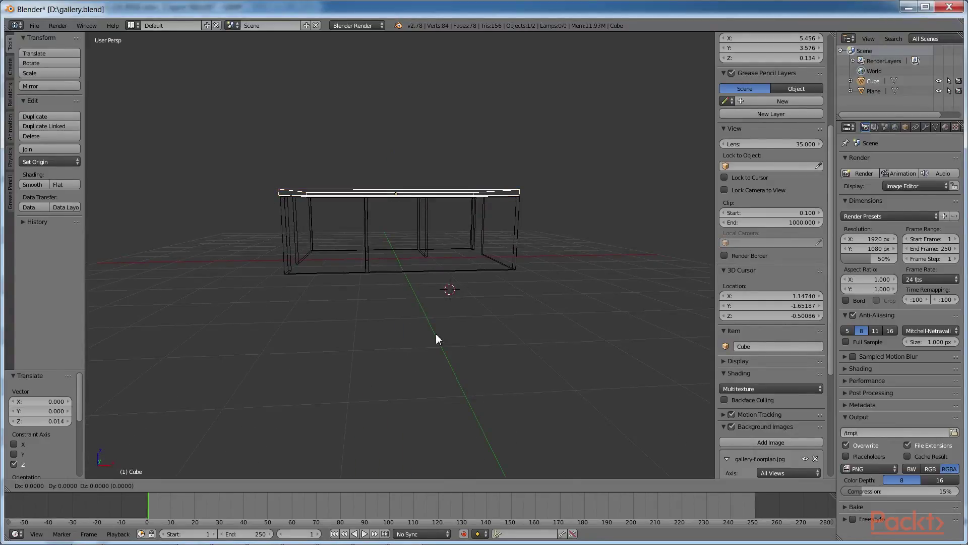
pyautogui.press('z')
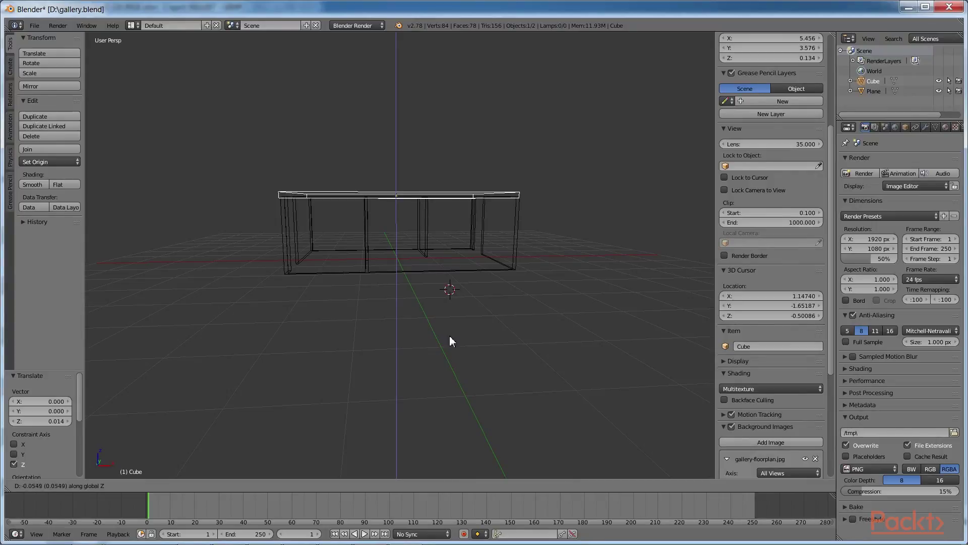
pyautogui.click(450, 334)
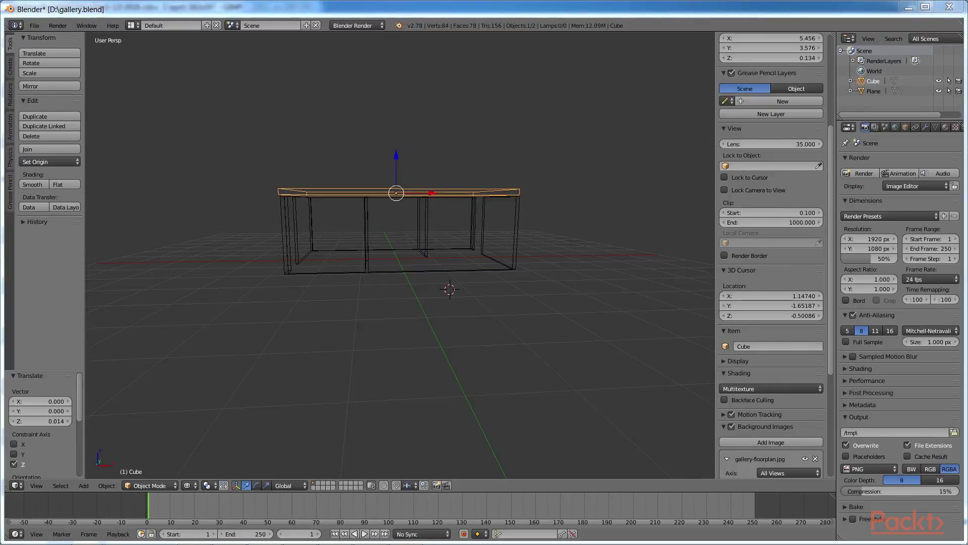
# Add a second cube, Cube.001, beside the room and scale it down to about 0.599.
pyautogui.click(520, 307)
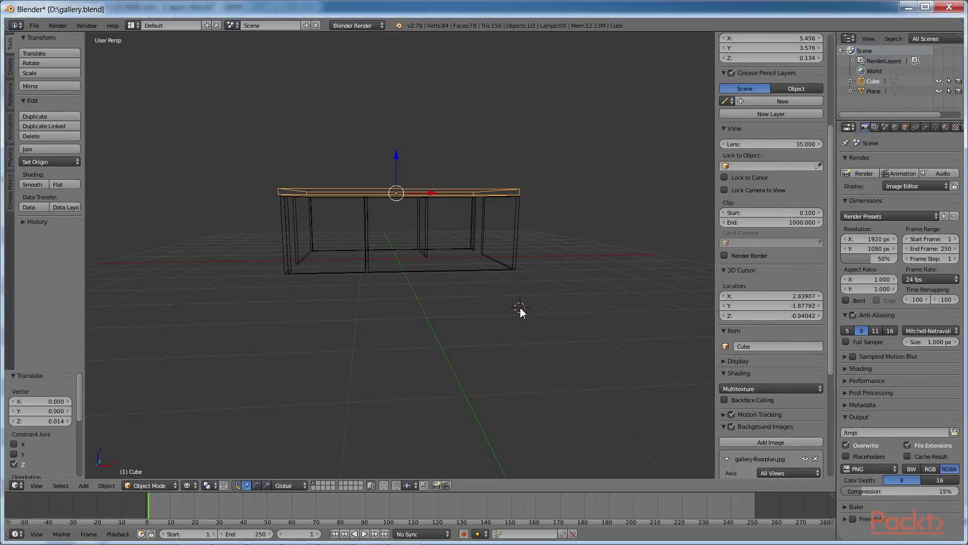
pyautogui.press('z')
pyautogui.hotkey('shift', 'a')
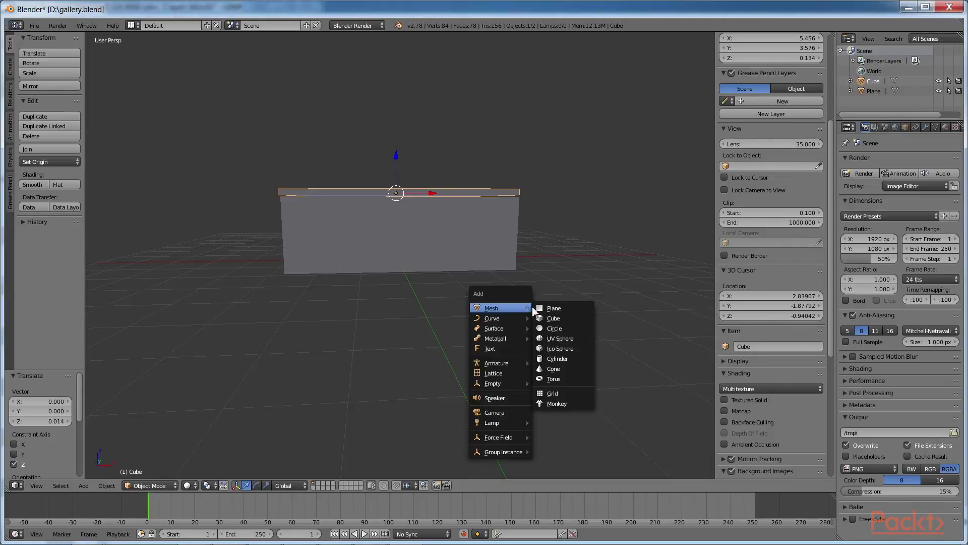
pyautogui.click(554, 318)
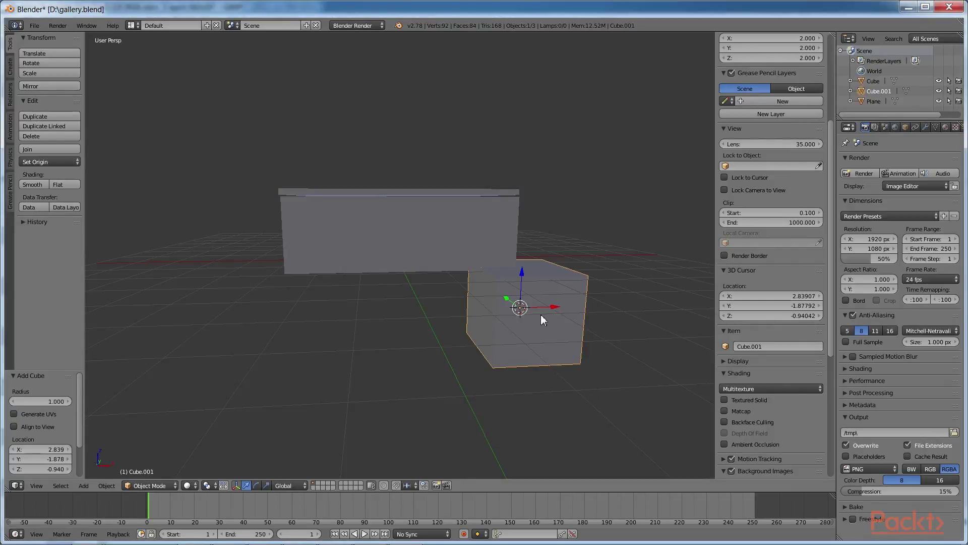
pyautogui.press('s')
pyautogui.click(531, 314)
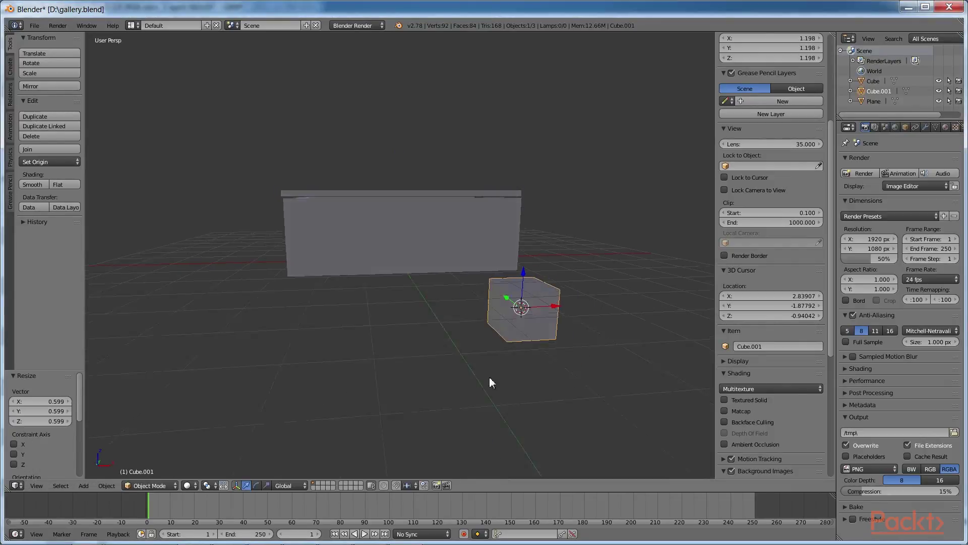
# Raise the small cube and move it along Y and X to sit over the slab.
pyautogui.moveTo(489, 376); pyautogui.dragTo(577, 396, button='middle')
pyautogui.moveTo(489, 234); pyautogui.dragTo(411, 165)
pyautogui.moveTo(411, 165); pyautogui.dragTo(436, 290, button='middle')
pyautogui.press('g')
pyautogui.press('x')
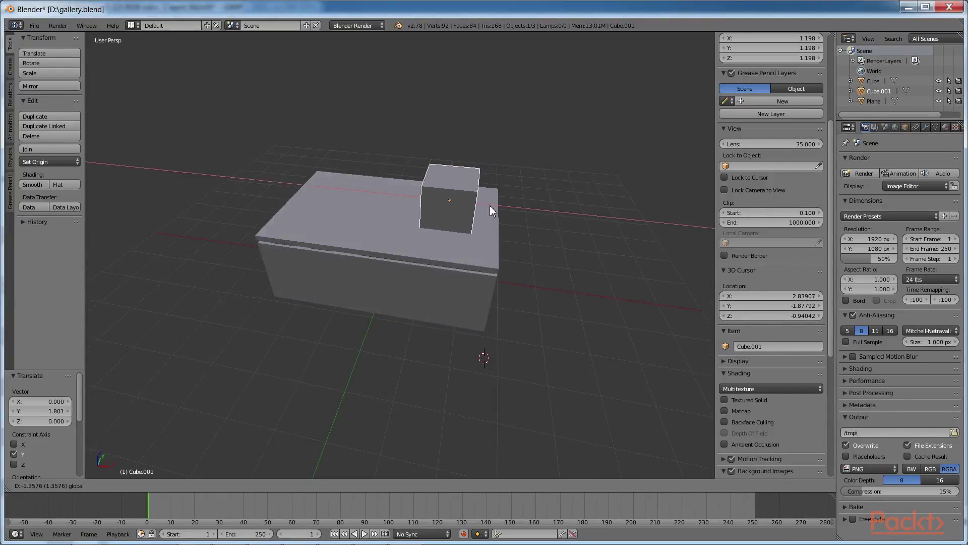
pyautogui.click(491, 209)
# Nudge Cube.001 along X and Y and lower it 0.344 into the ceiling slab.
pyautogui.moveTo(456, 357); pyautogui.dragTo(547, 328, button='middle')
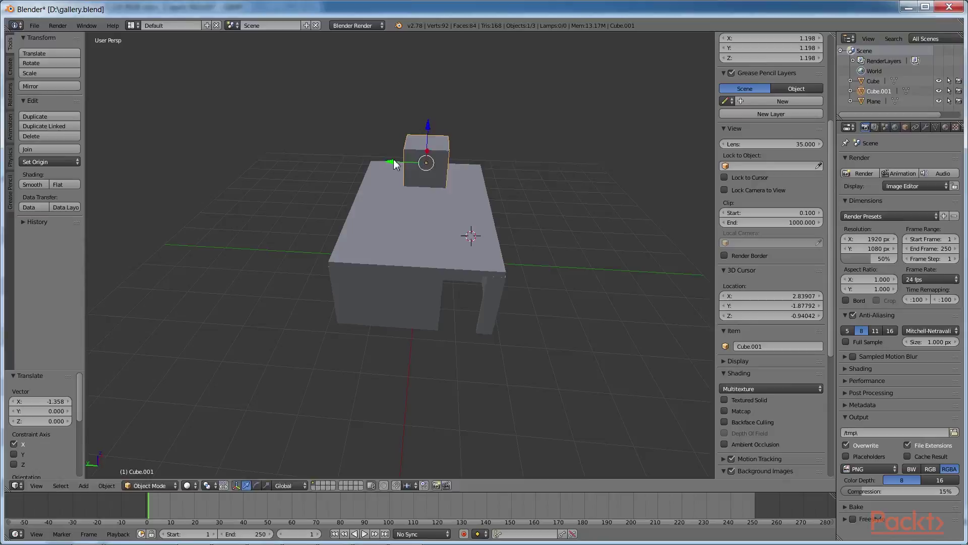
pyautogui.moveTo(396, 165); pyautogui.dragTo(366, 163)
pyautogui.moveTo(403, 129); pyautogui.dragTo(402, 139)
pyautogui.moveTo(402, 139); pyautogui.dragTo(462, 241, button='middle')
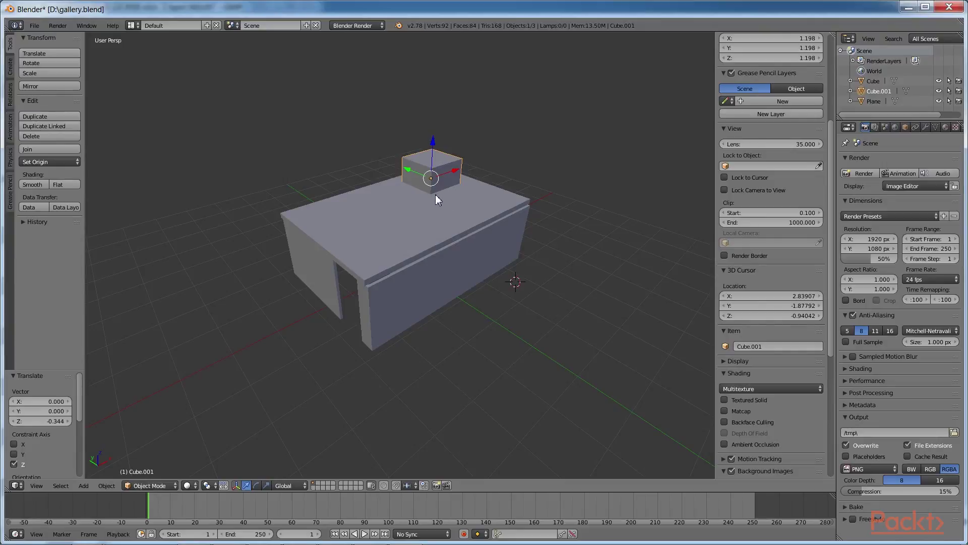
pyautogui.moveTo(489, 294); pyautogui.dragTo(552, 300, button='middle')
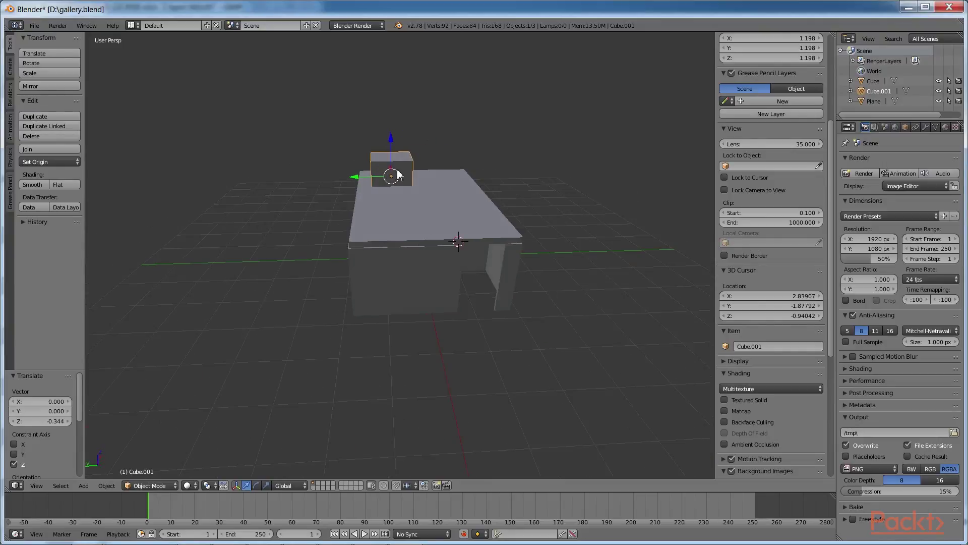
# Duplicate the small box as Cube.002 and shift it along X.
pyautogui.hotkey('shift', 'd')
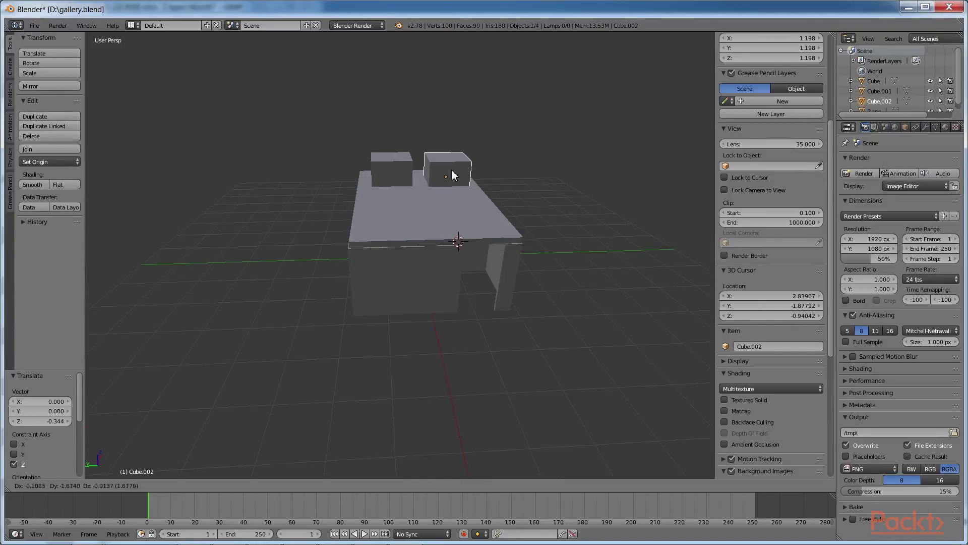
pyautogui.click(451, 172)
pyautogui.moveTo(555, 248); pyautogui.dragTo(433, 272, button='middle')
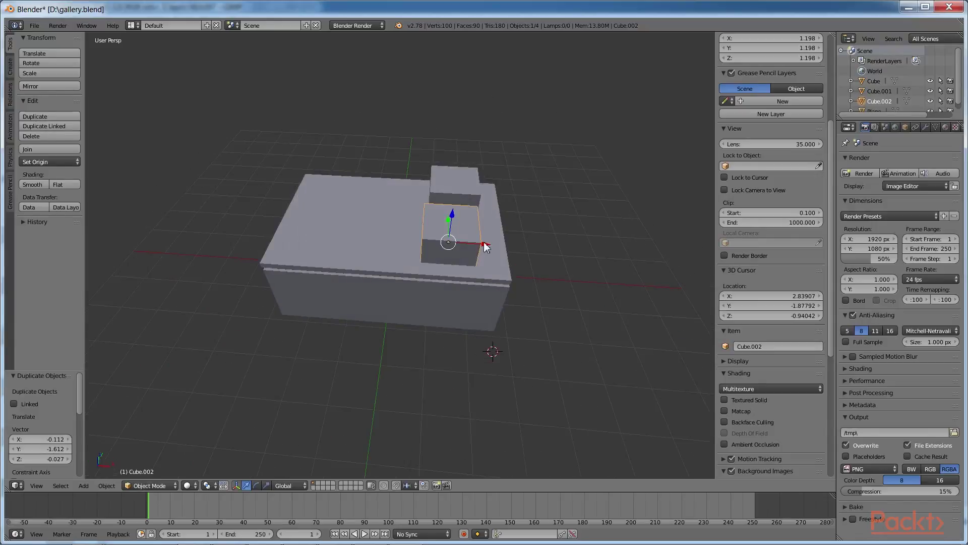
pyautogui.press('g')
pyautogui.press('x')
pyautogui.click(373, 238)
# Position Cube.002 along Y and X beside Cube.001, then select the ceiling slab Cube.
pyautogui.press('g')
pyautogui.press('y')
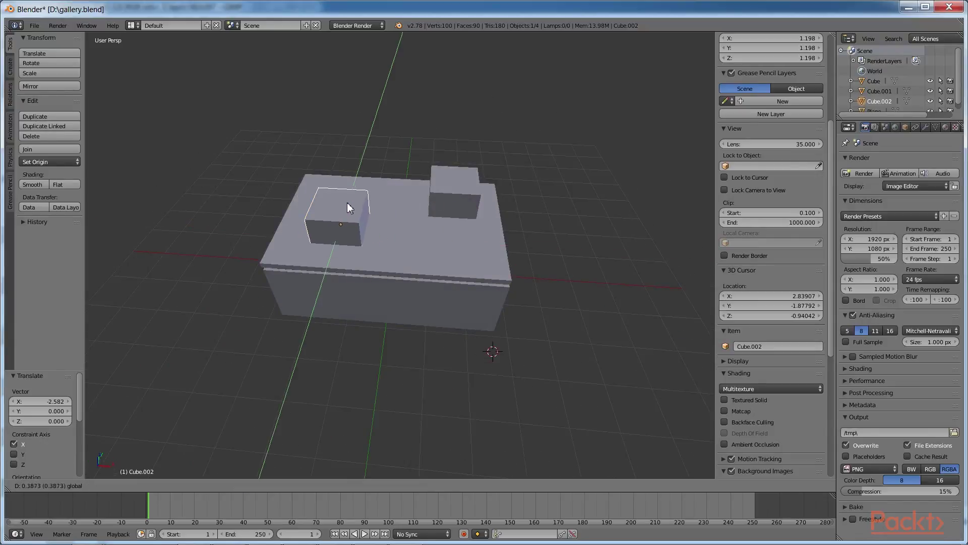
pyautogui.click(380, 257)
pyautogui.moveTo(380, 257); pyautogui.dragTo(484, 248, button='middle')
pyautogui.press('g')
pyautogui.press('x')
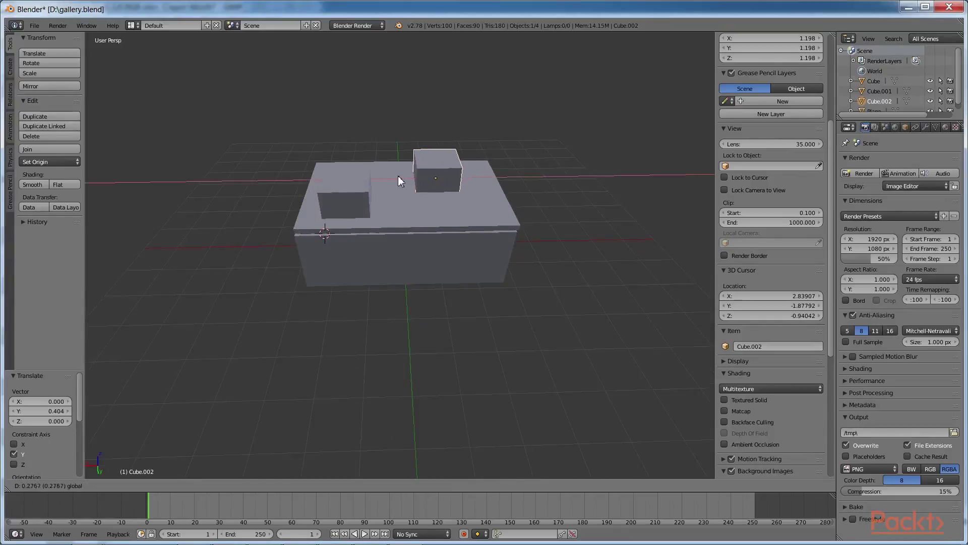
pyautogui.click(396, 180)
pyautogui.rightClick(494, 211)
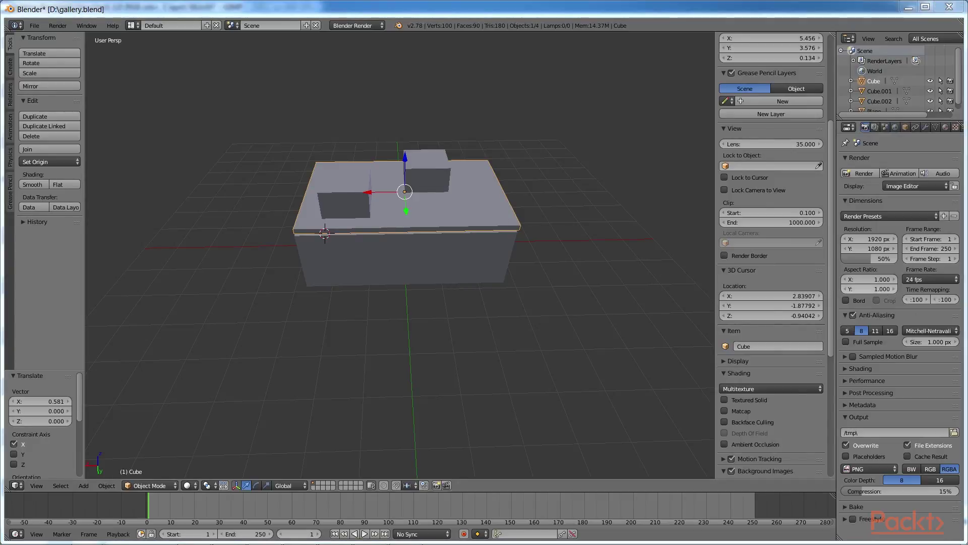
# Add and apply a Boolean Difference modifier on the slab using Cube.001 as the cutter.
pyautogui.click(926, 127)
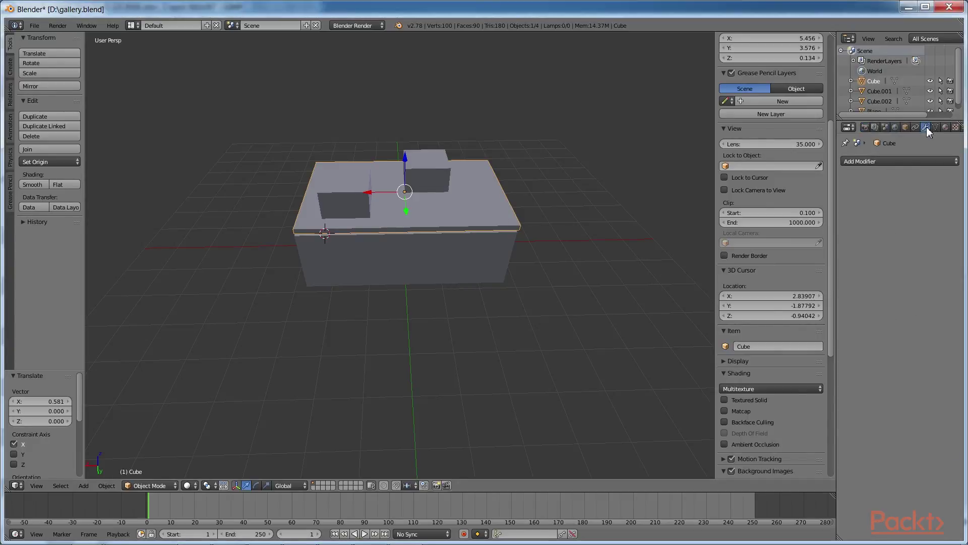
pyautogui.click(887, 162)
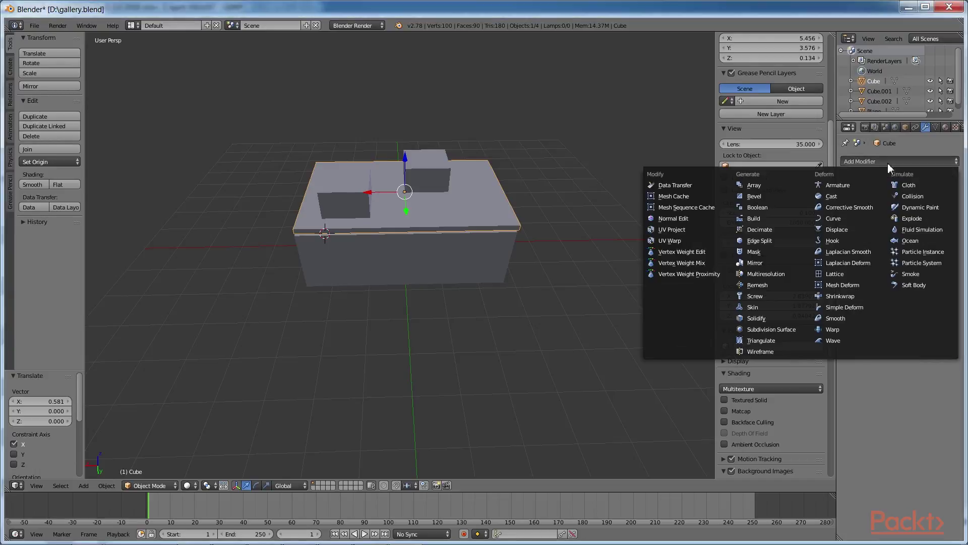
pyautogui.click(769, 206)
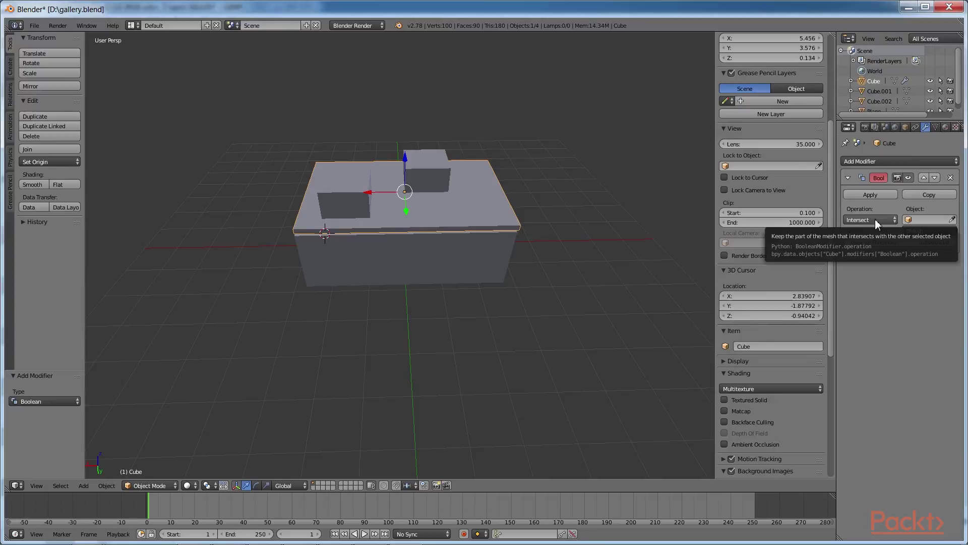
pyautogui.click(877, 225)
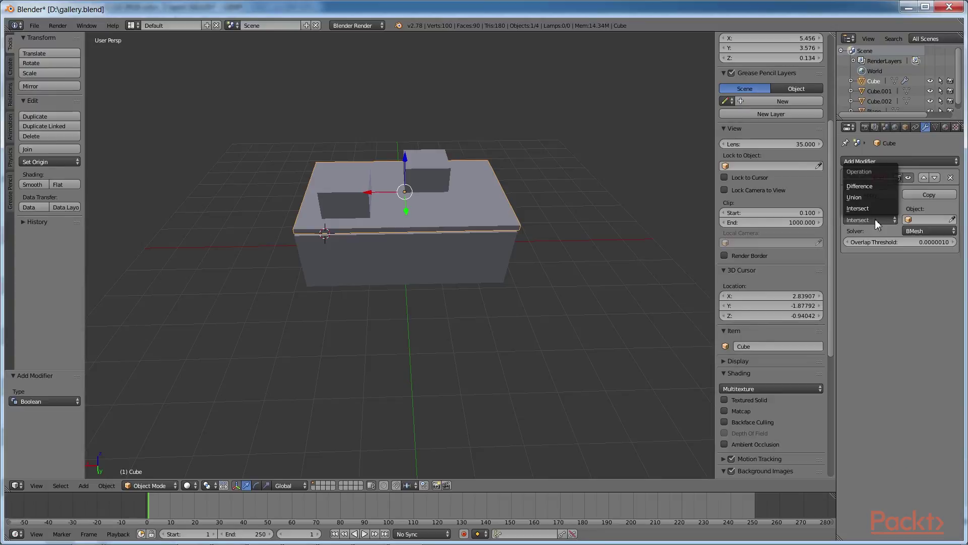
pyautogui.click(880, 187)
pyautogui.click(936, 220)
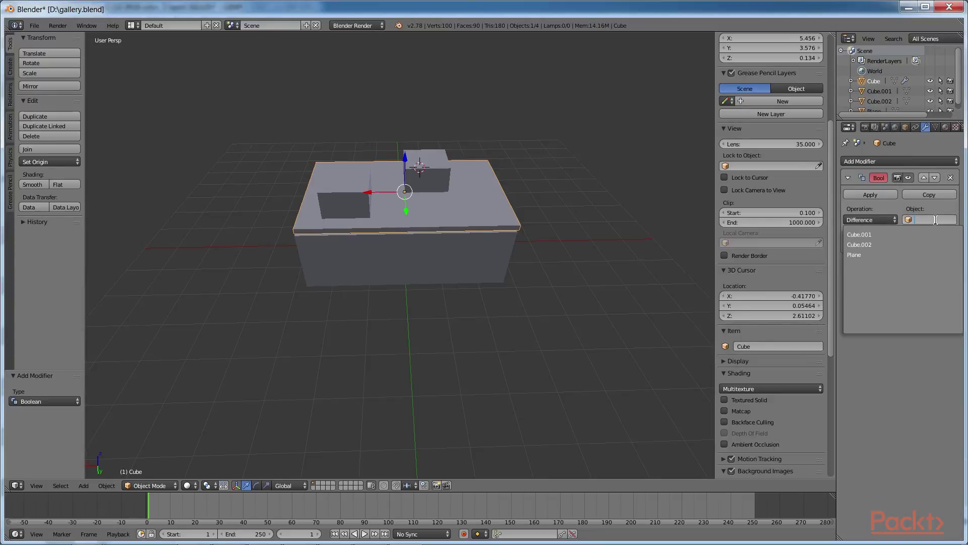
pyautogui.click(860, 235)
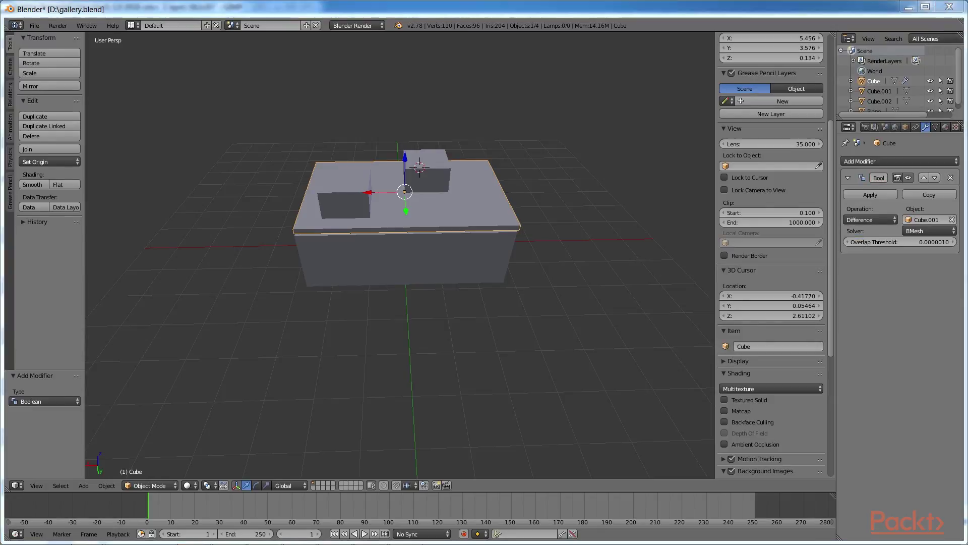
pyautogui.click(870, 195)
# Delete the Cube.001 cutter box to reveal the skylight hole.
pyautogui.moveTo(479, 297); pyautogui.dragTo(212, 292, button='middle')
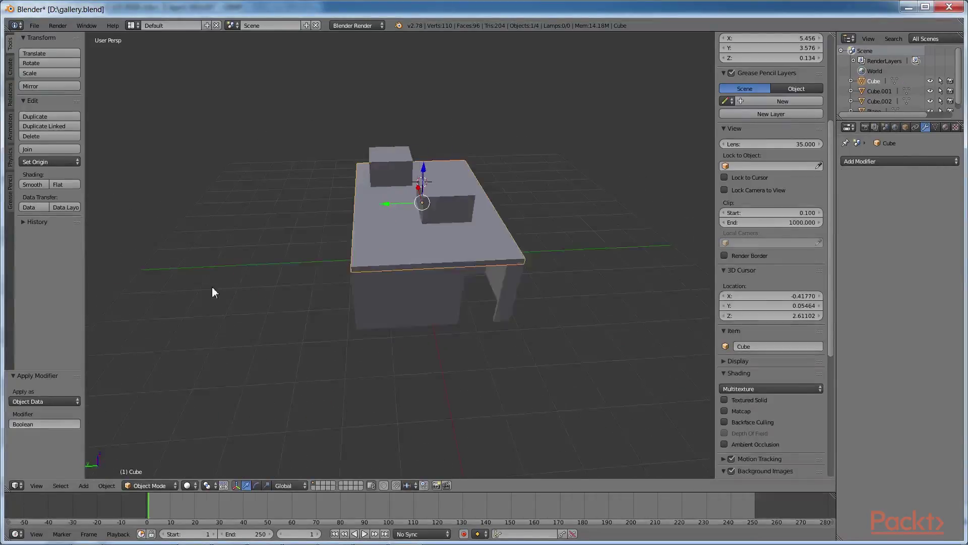
pyautogui.rightClick(390, 171)
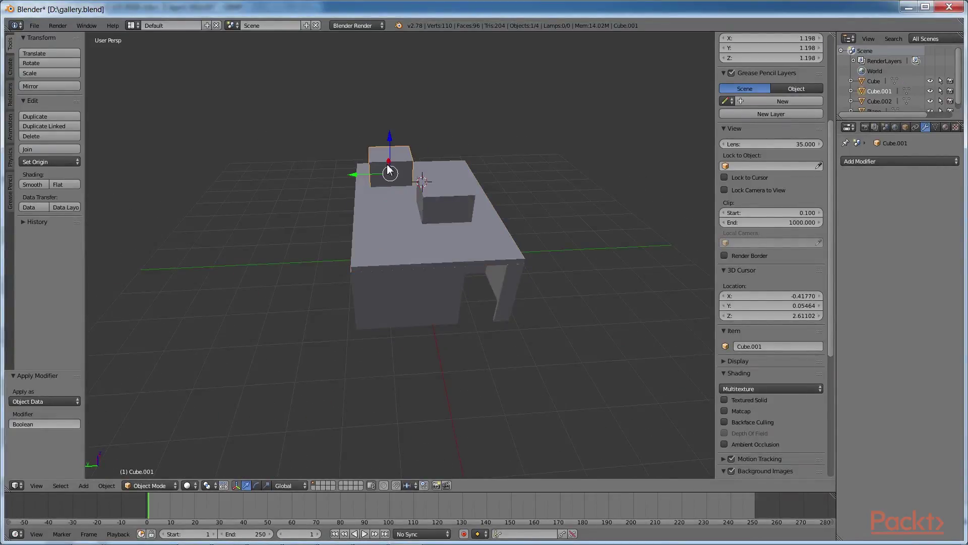
pyautogui.press('x')
pyautogui.click(384, 166)
pyautogui.moveTo(384, 166); pyautogui.dragTo(453, 172, button='middle')
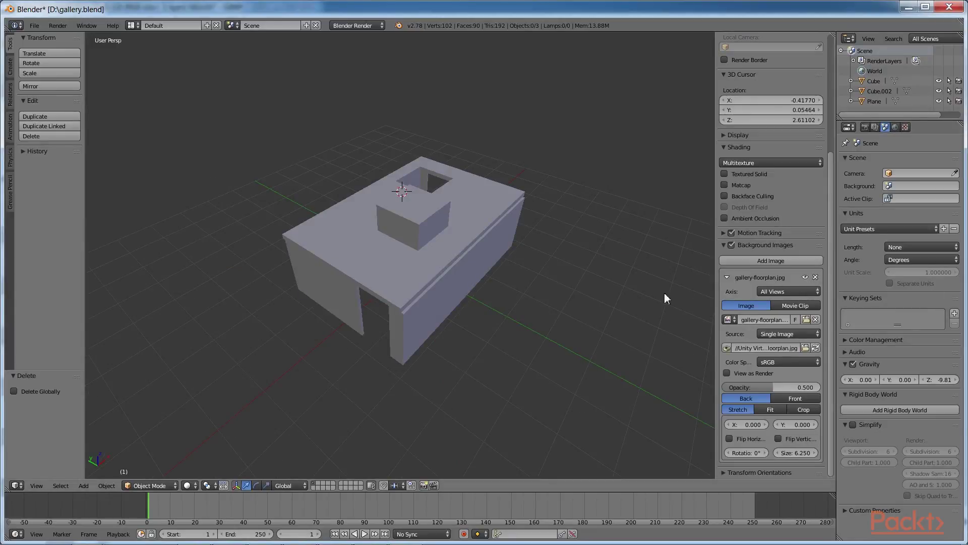
# Apply a Boolean Difference with Cube.002 on the slab Cube, then delete Cube.002.
pyautogui.moveTo(501, 275); pyautogui.dragTo(443, 283, button='middle')
pyautogui.rightClick(450, 241)
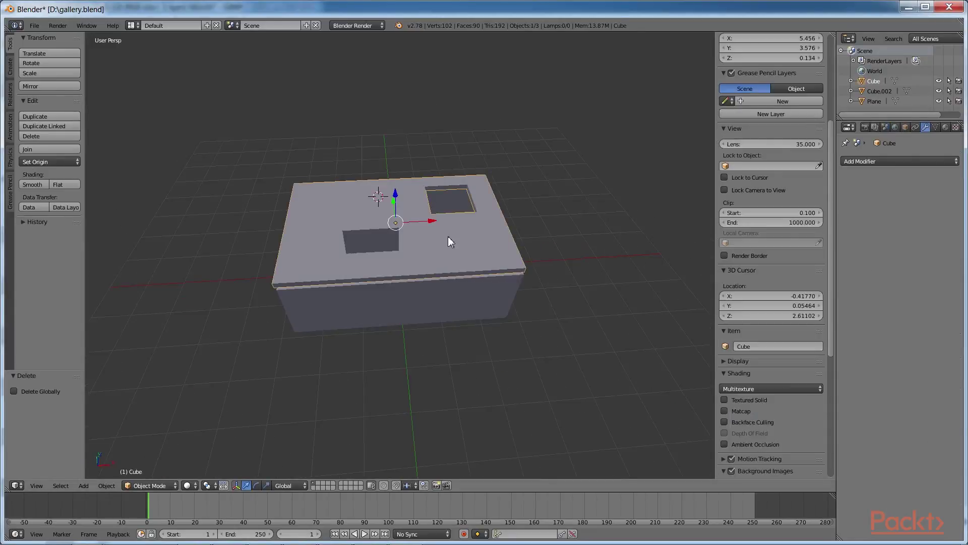
pyautogui.click(897, 161)
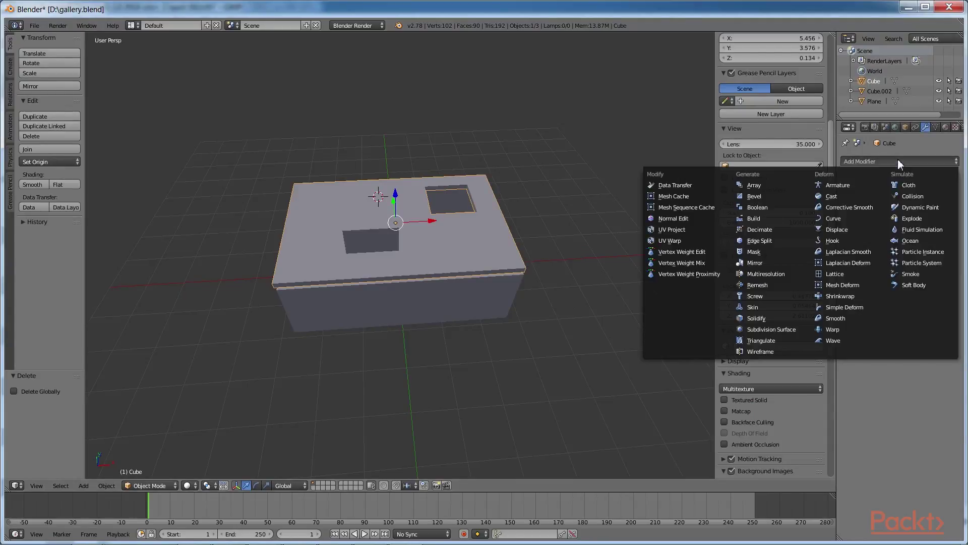
pyautogui.click(752, 208)
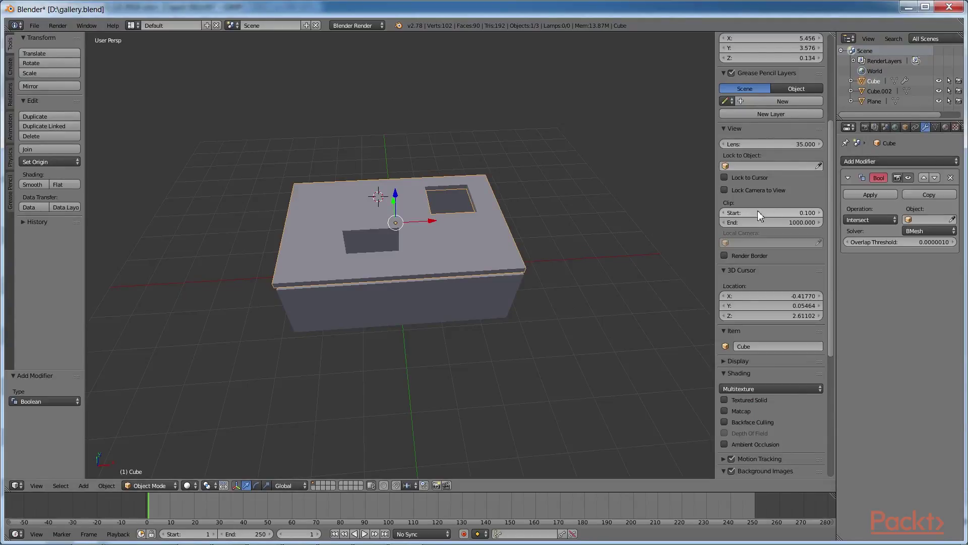
pyautogui.click(878, 222)
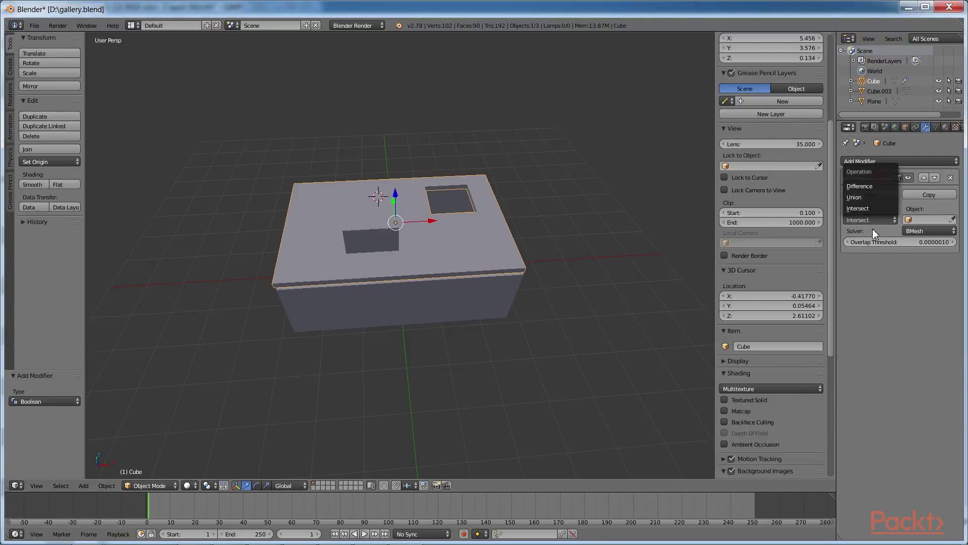
pyautogui.click(875, 186)
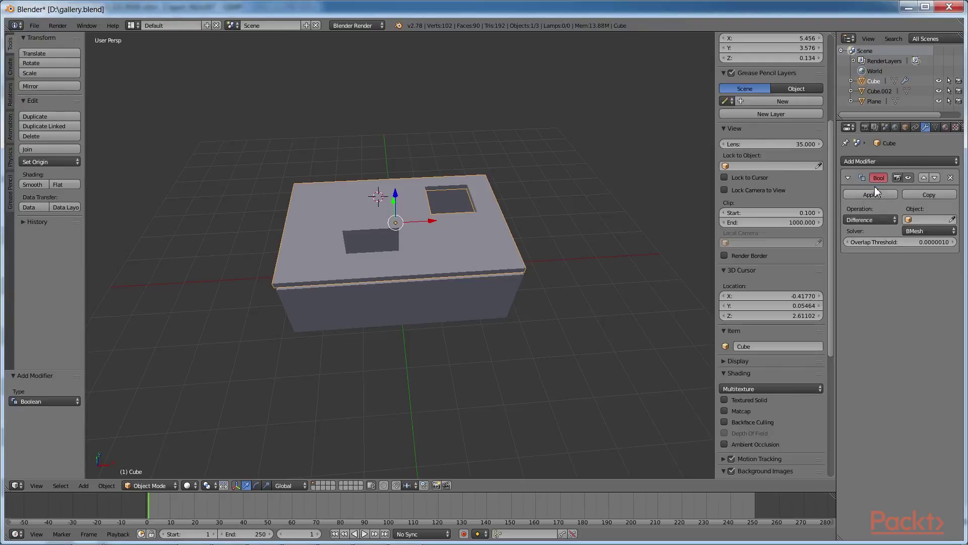
pyautogui.click(931, 220)
pyautogui.click(898, 235)
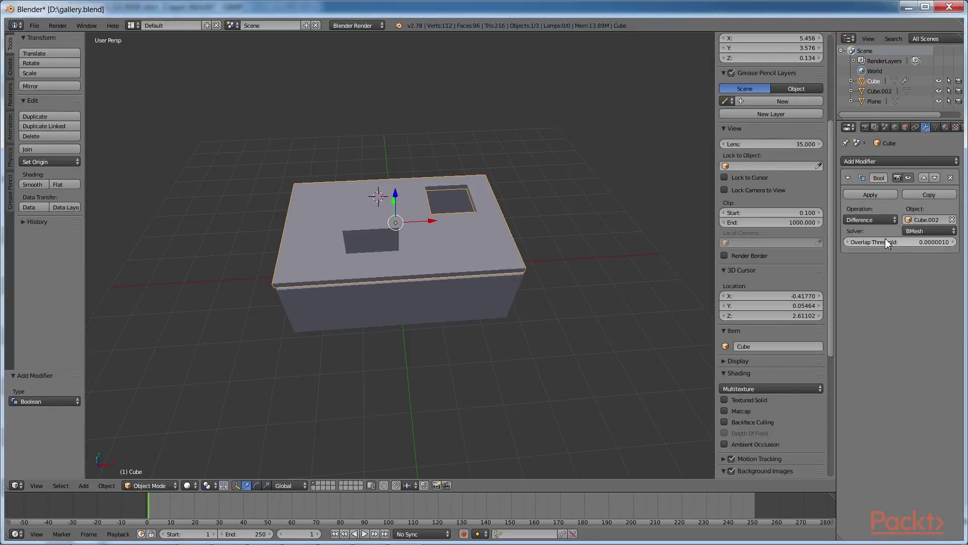
pyautogui.click(881, 195)
pyautogui.rightClick(375, 232)
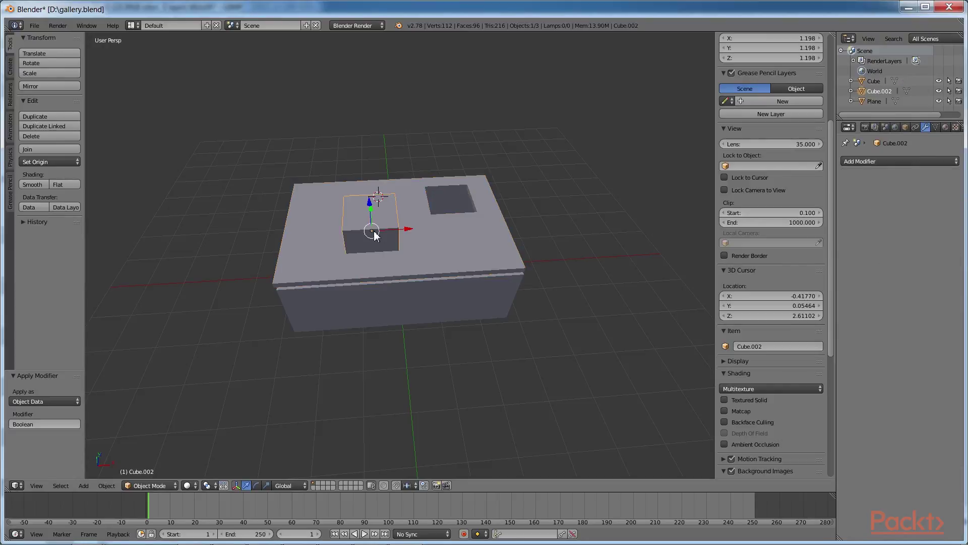
pyautogui.press('Delete')
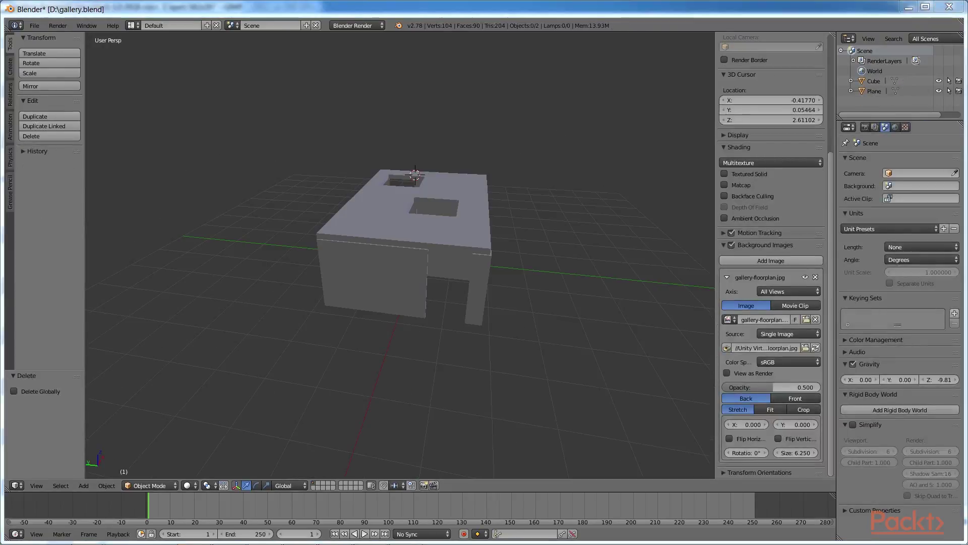
pyautogui.moveTo(380, 234); pyautogui.dragTo(444, 237, button='middle')
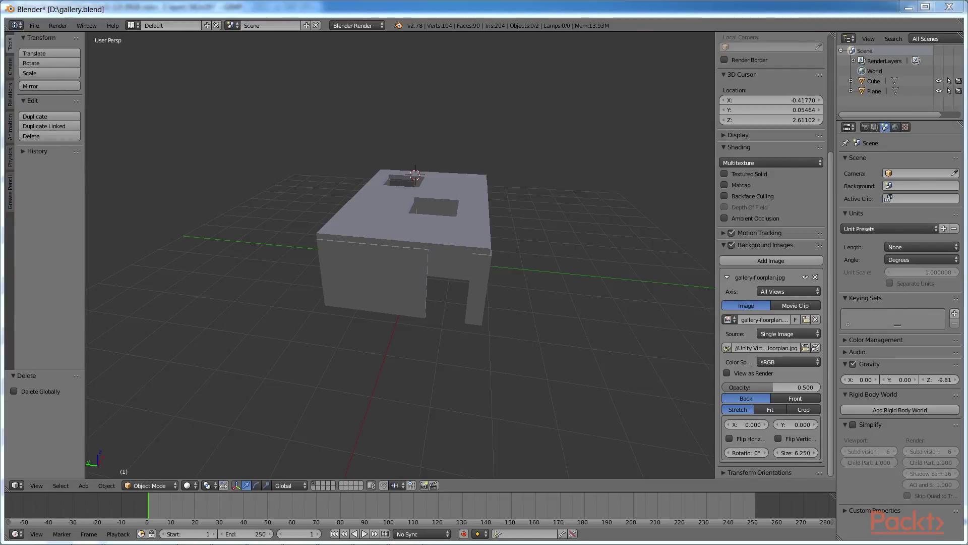